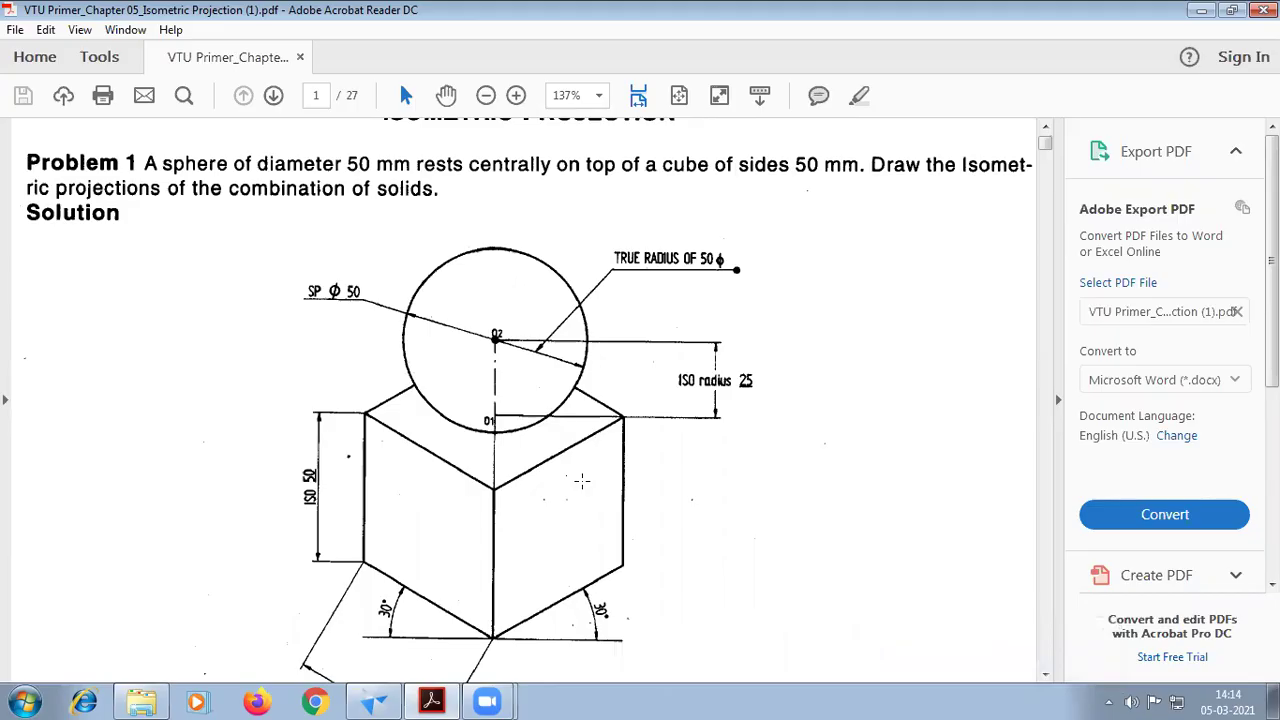
After reviewing Problem 1 in the PDF, bring the Solid Edge draft to the front
click(373, 702)
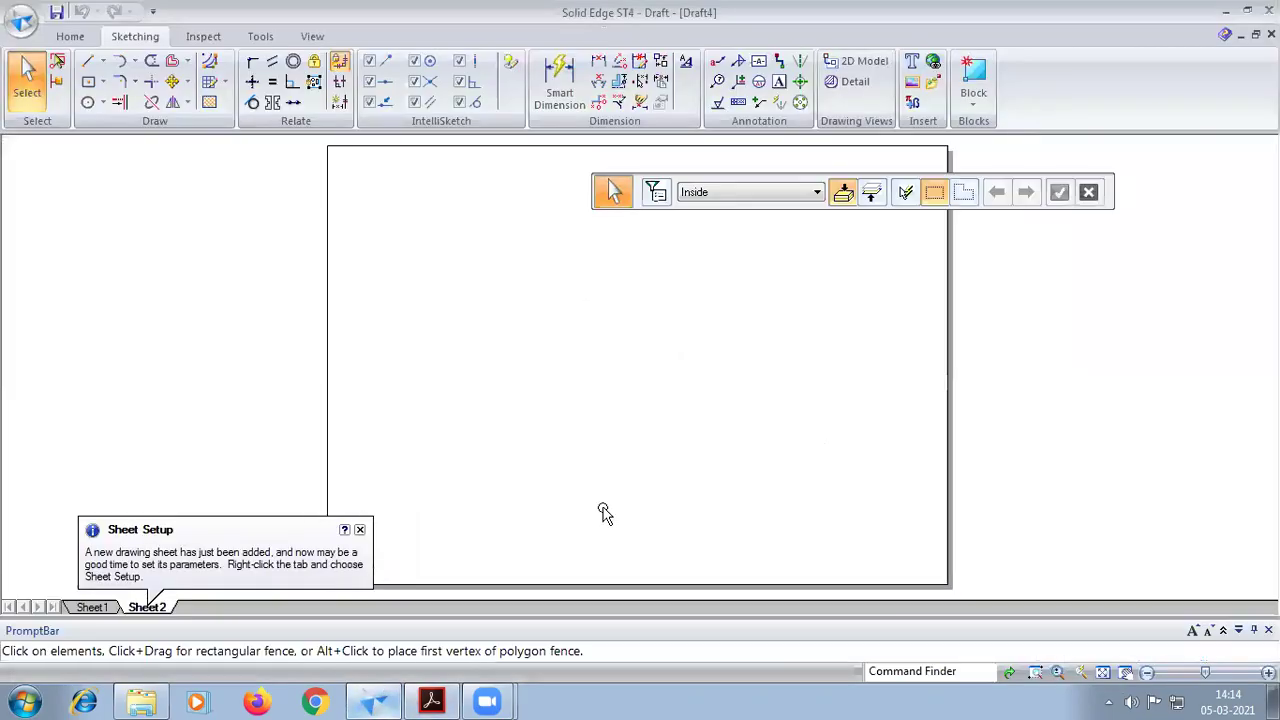
Draw a long horizontal base line across the lower part of Sheet2
click(87, 61)
click(831, 192)
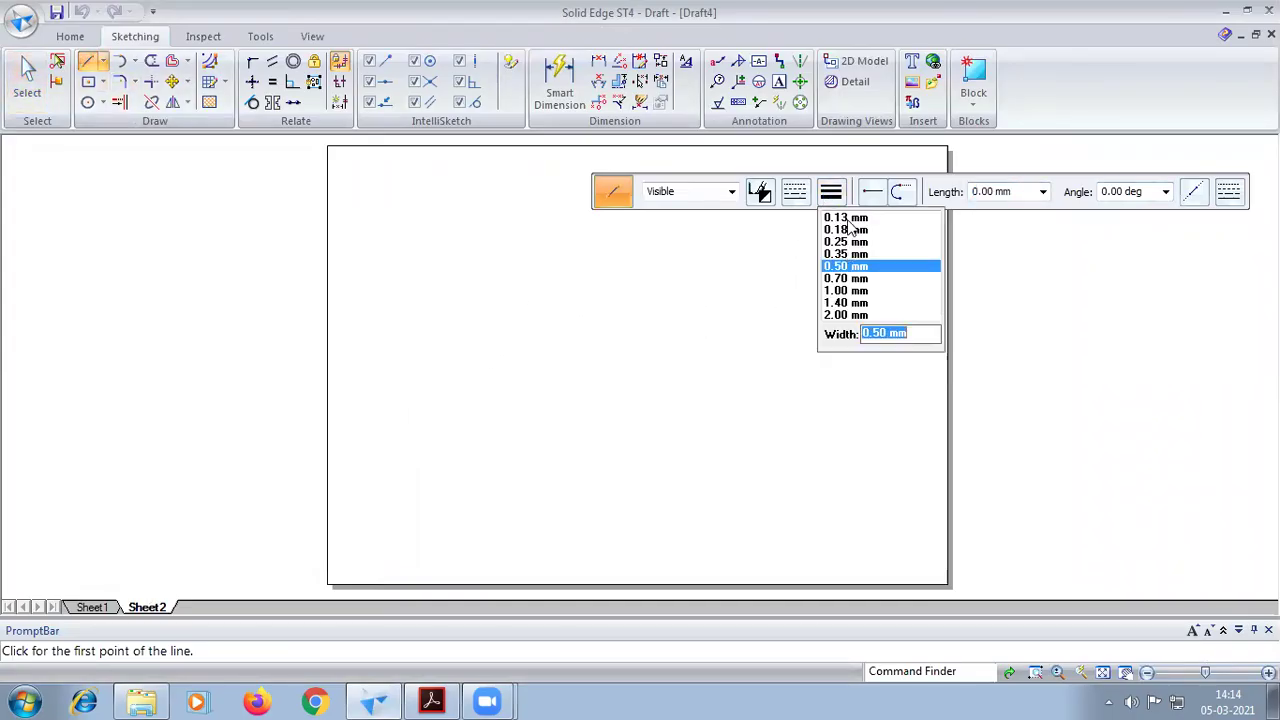
click(848, 222)
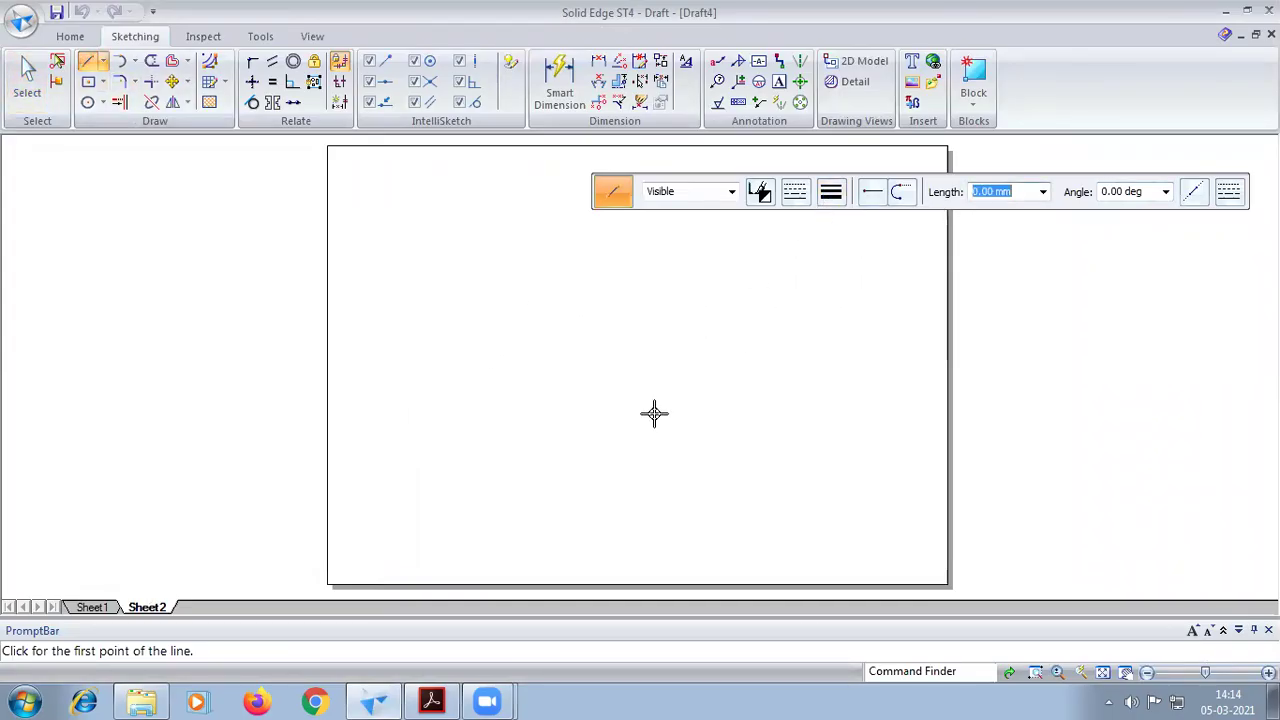
click(410, 470)
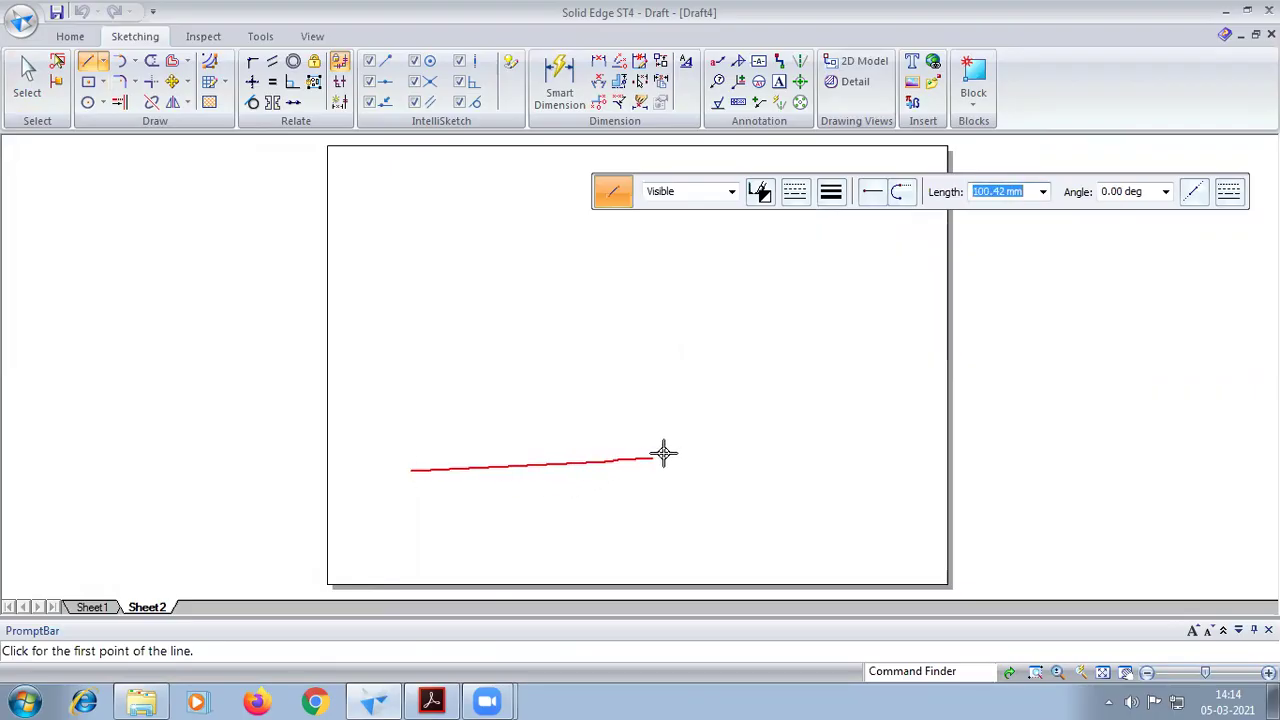
click(851, 470)
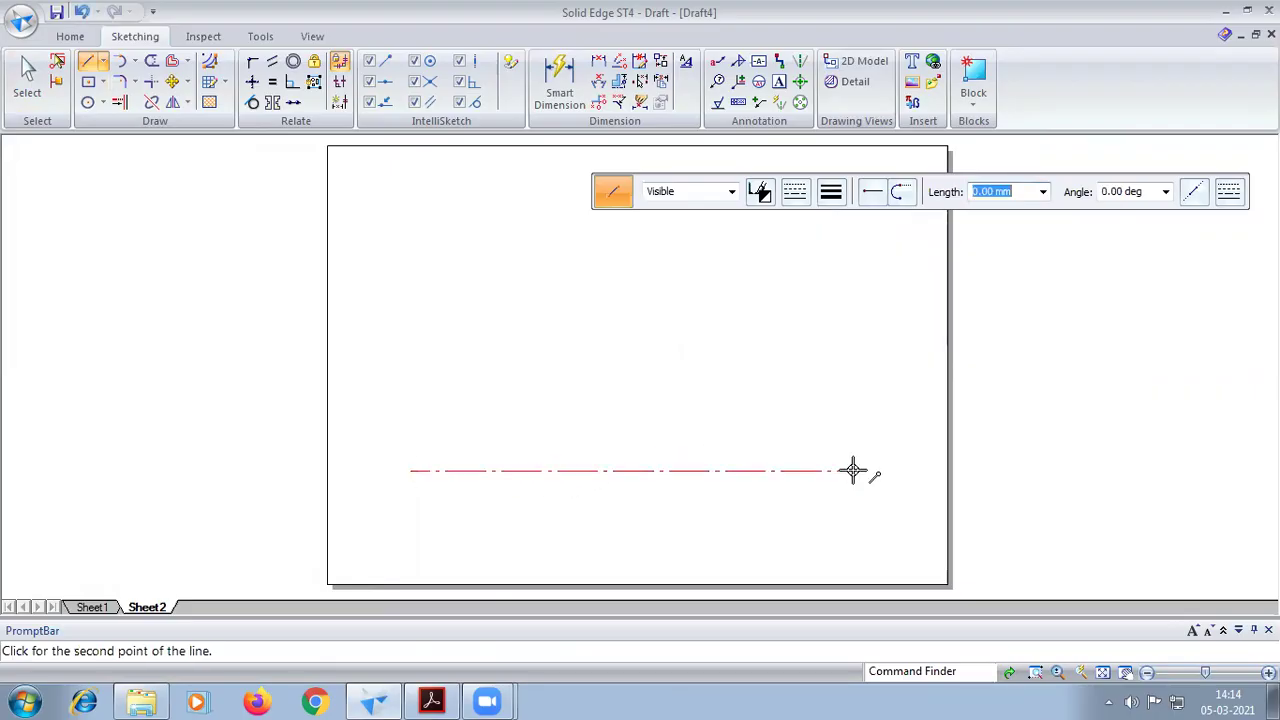
Change the base line from dash-dot to Continuous, then bring the reference PDF forward
click(27, 80)
click(640, 470)
click(794, 191)
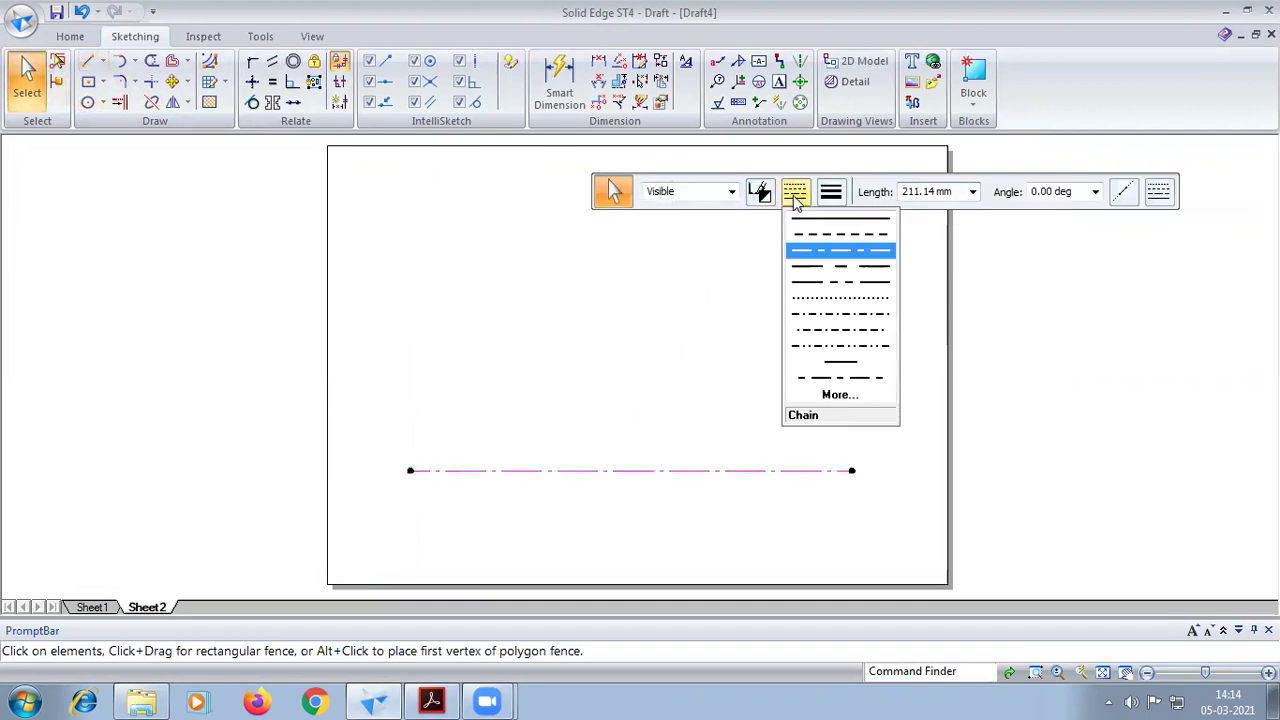
click(803, 217)
click(677, 357)
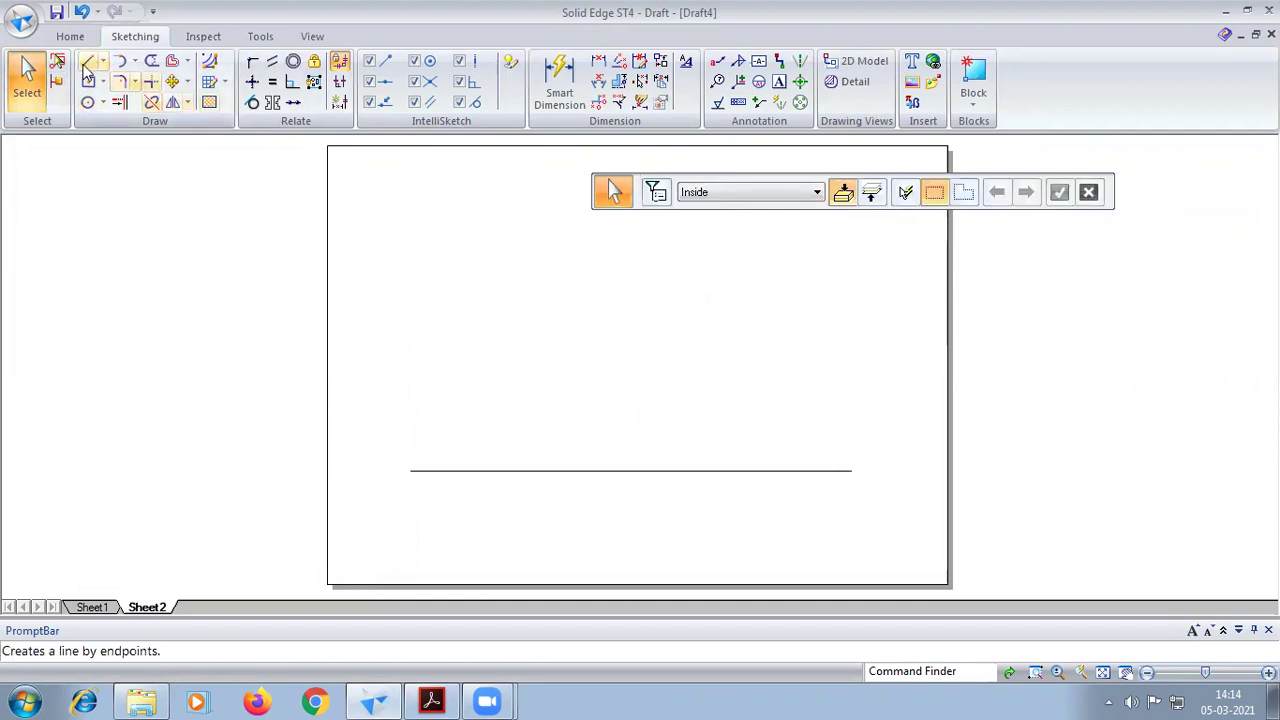
click(431, 700)
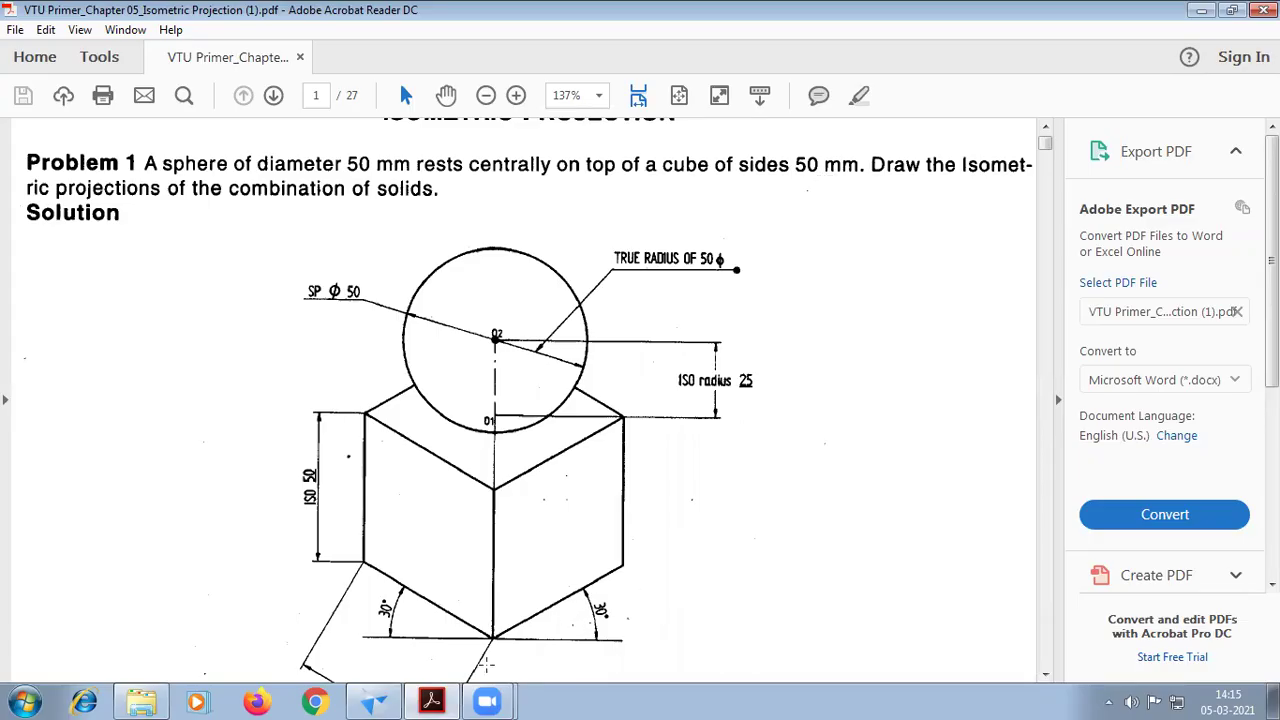
Back in Solid Edge, set the Line tool to 0.50 mm width with the current style
click(373, 700)
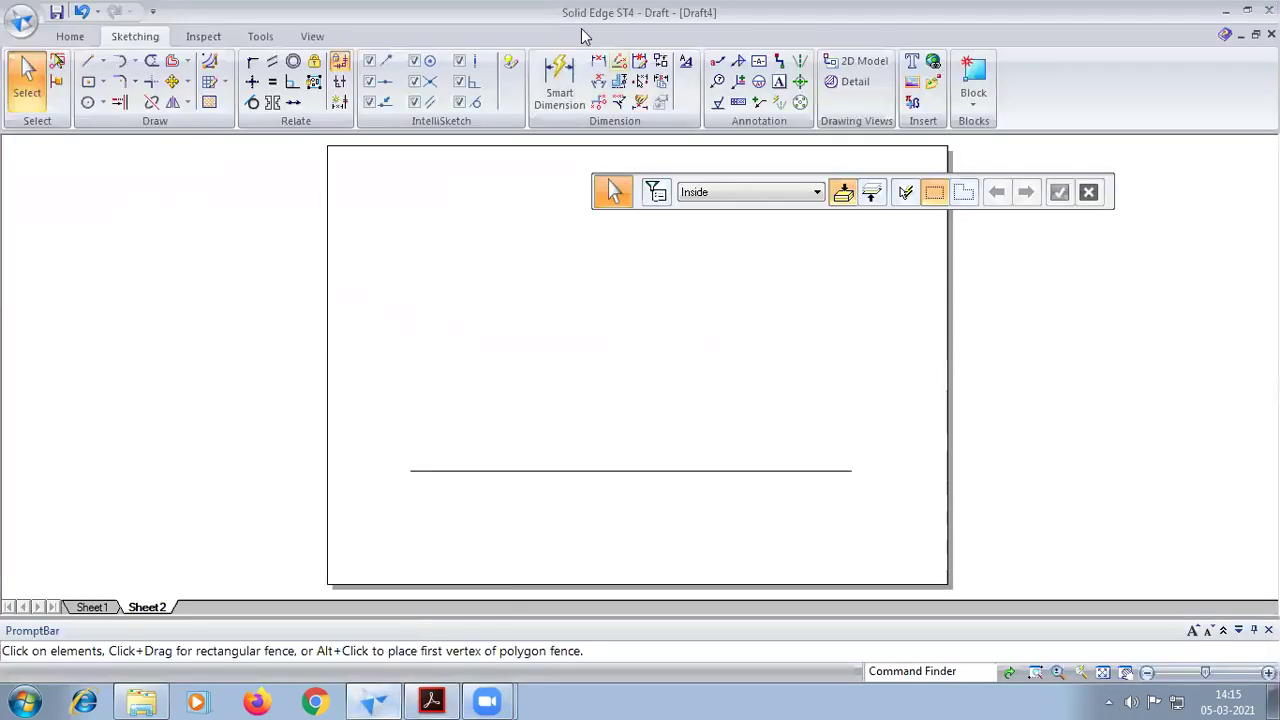
click(85, 62)
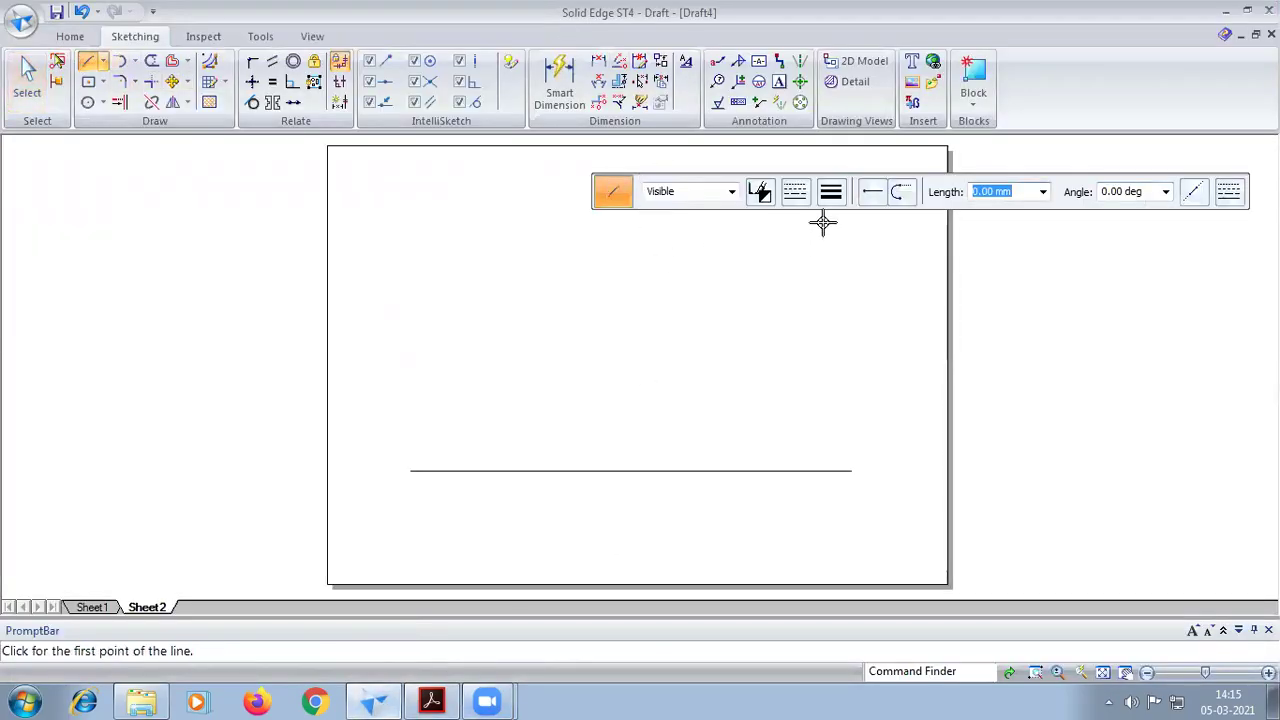
click(831, 192)
click(845, 266)
click(794, 191)
click(810, 246)
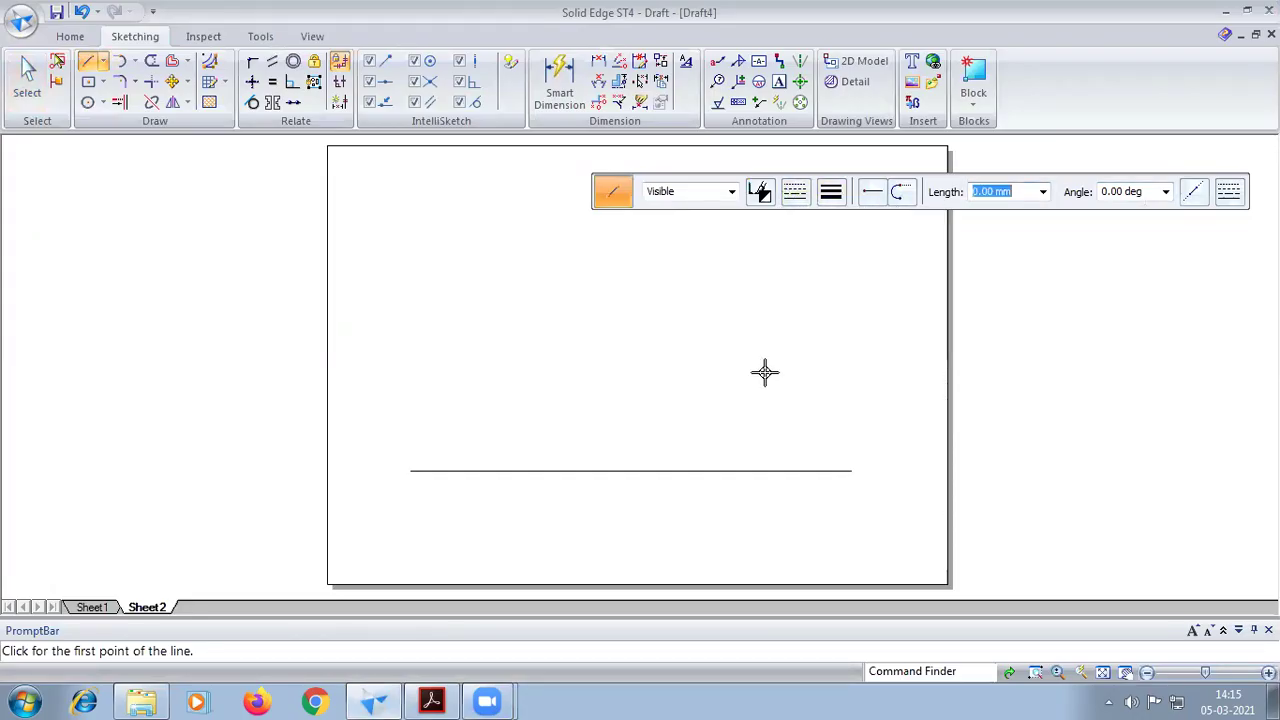
From the base line's middle, draw two 50 mm rhombus edges at 30° and 150°
click(632, 471)
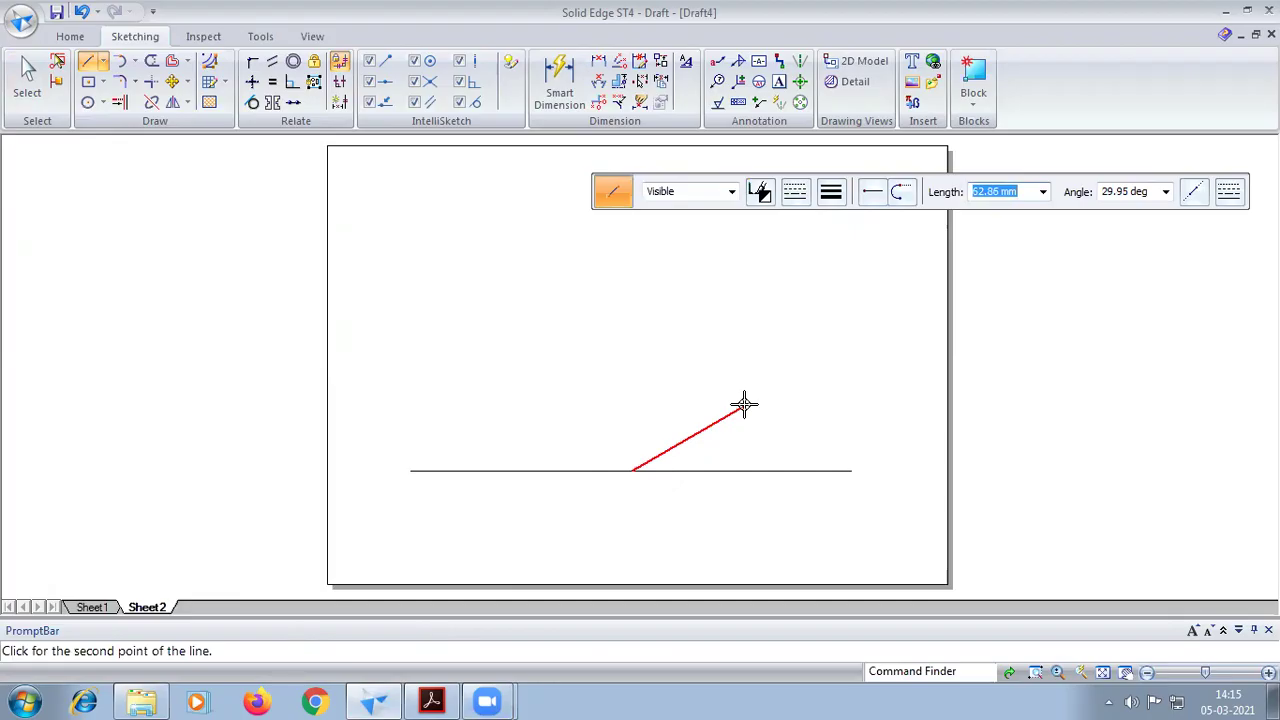
text(50)
key(Tab)
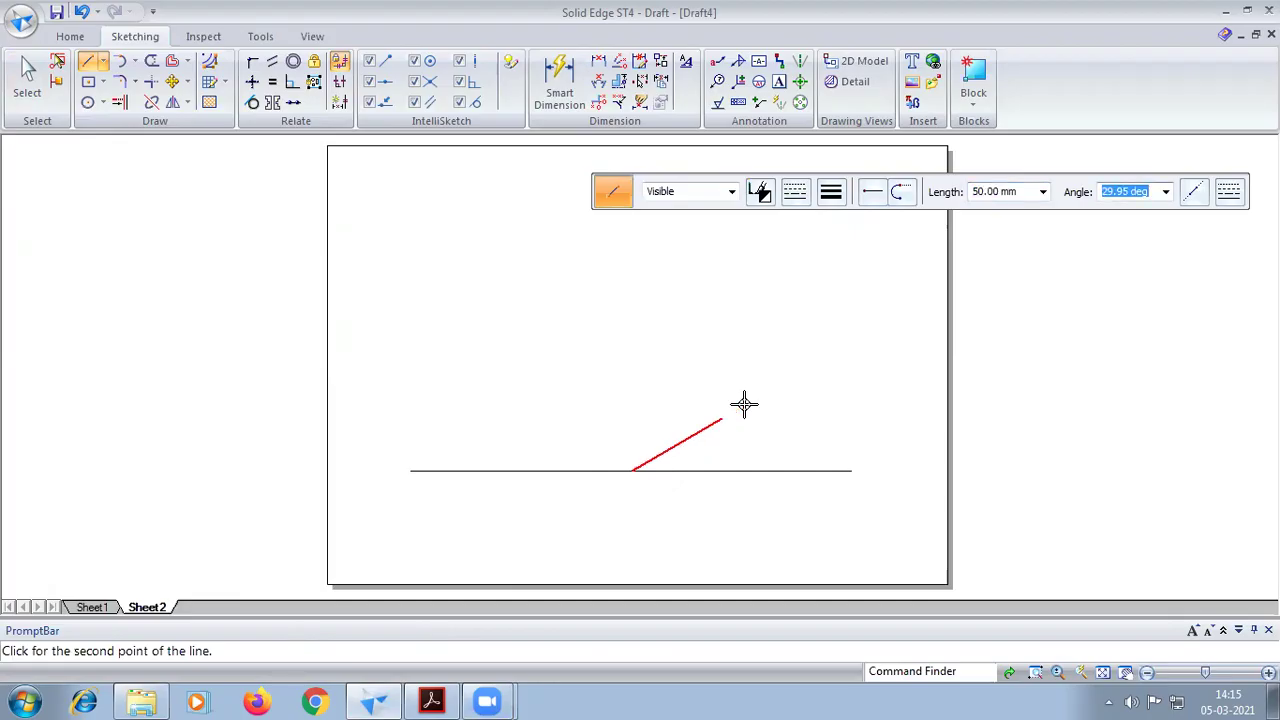
text(30)
key(Return)
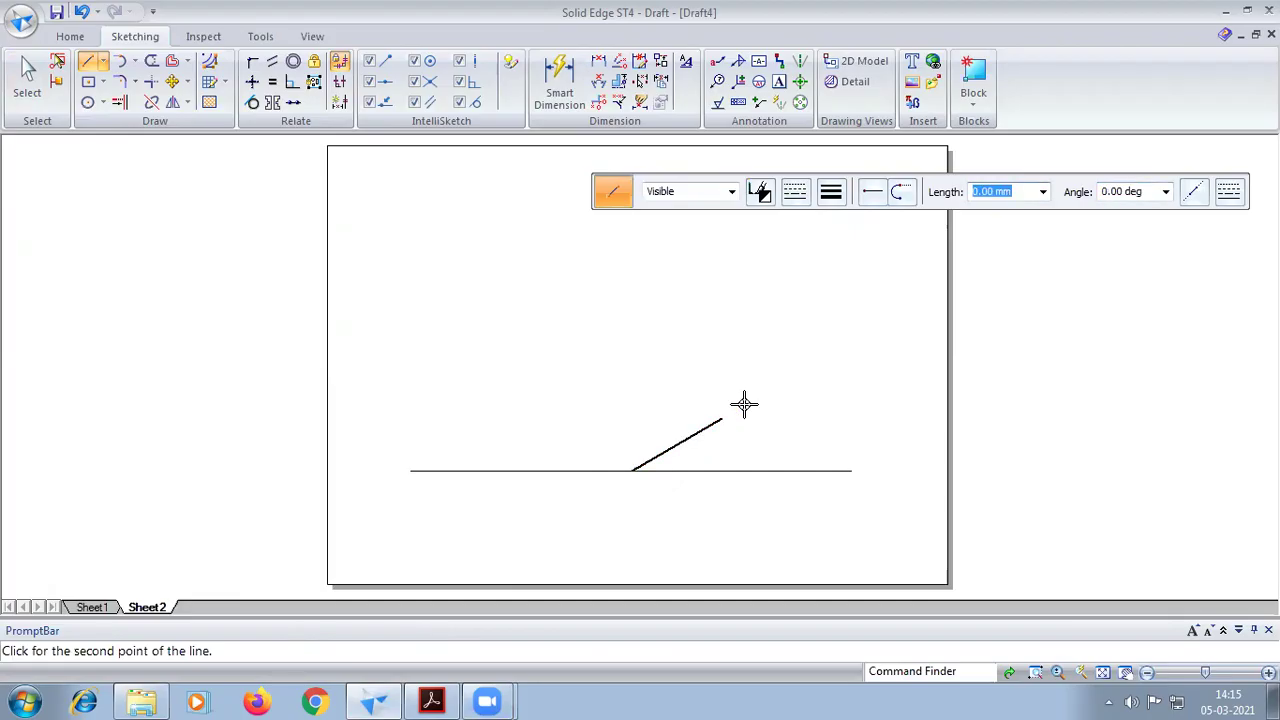
text(50)
key(Tab)
text(1)
key(Return)
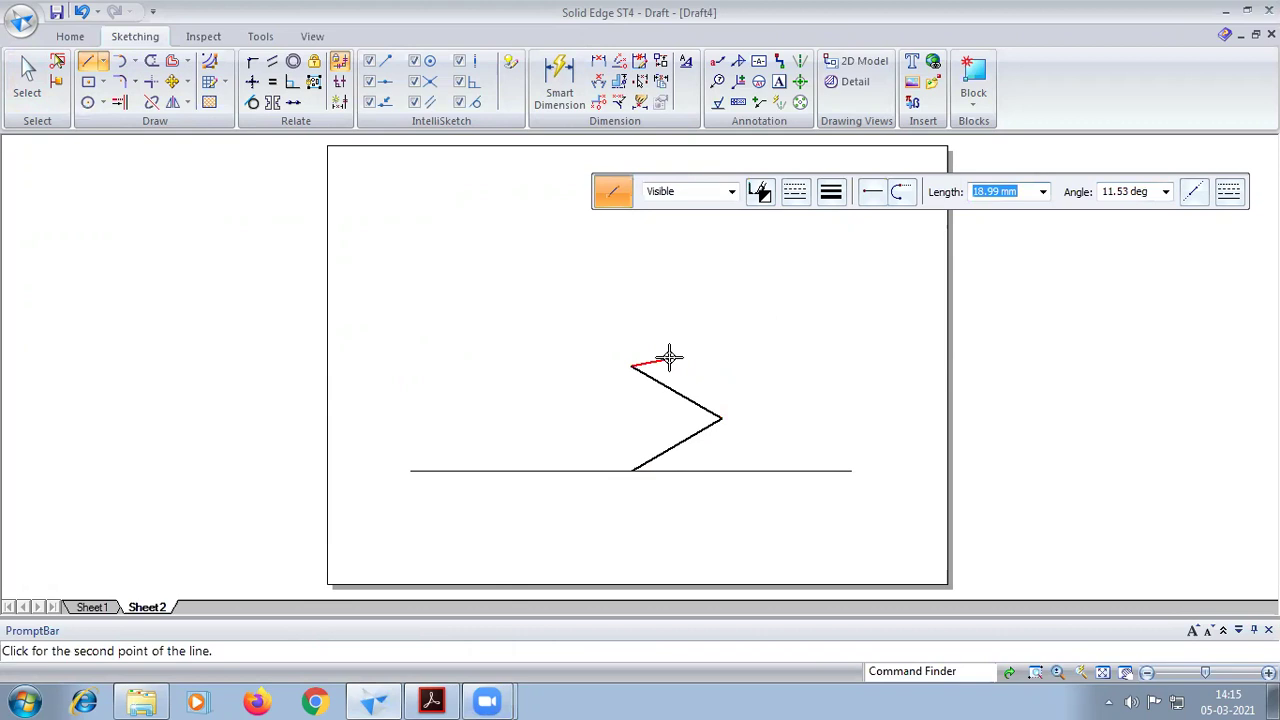
Add the third 50 mm edge at 210° and close the rhombus at its bottom corner
text(50)
key(Tab)
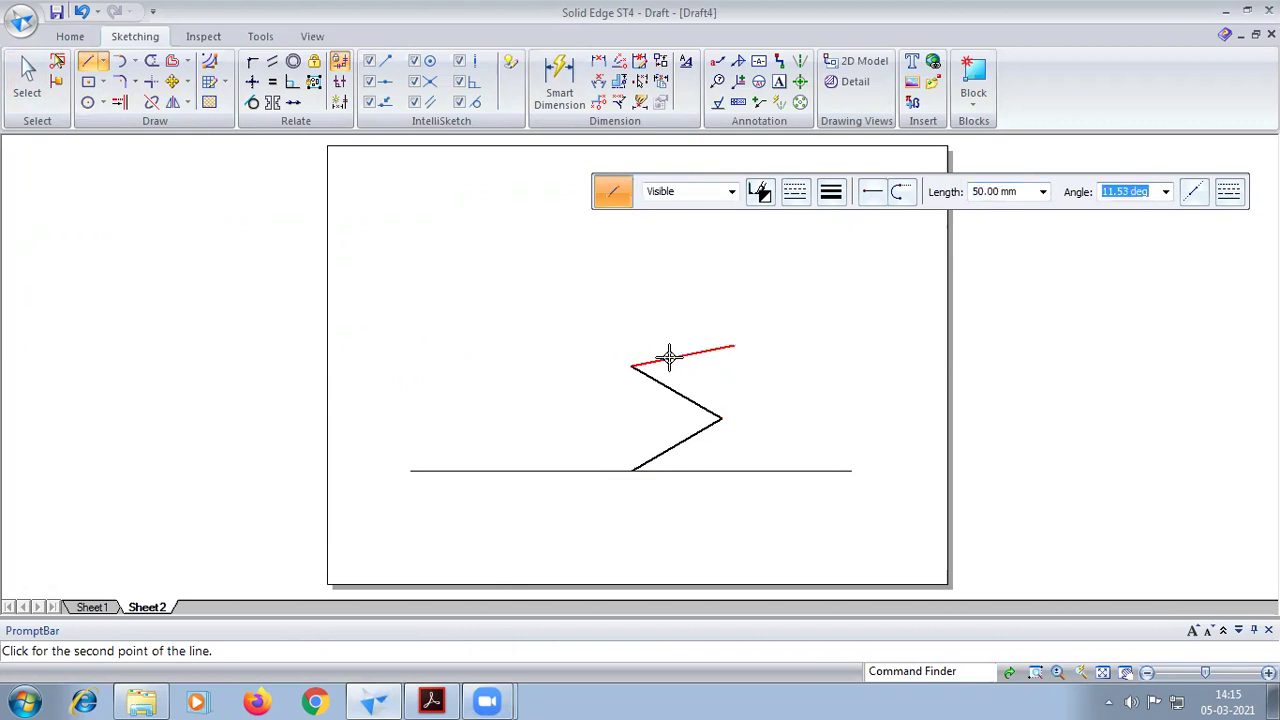
text(210)
key(Return)
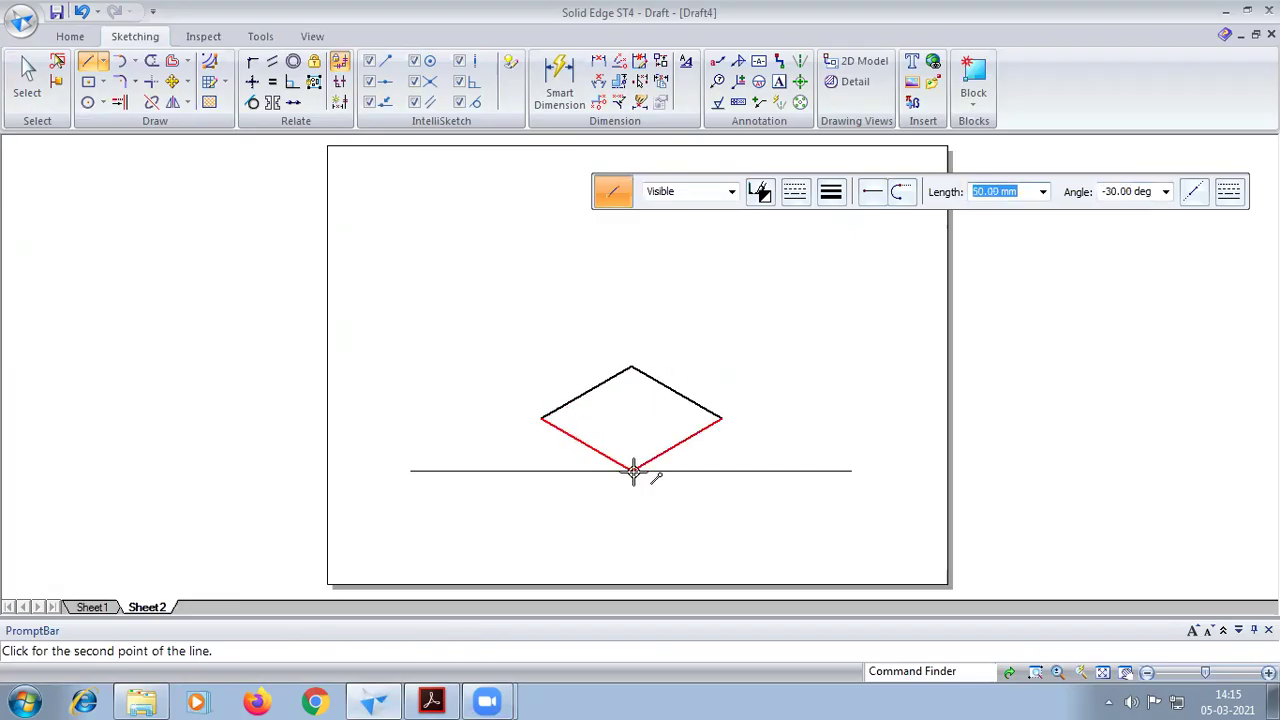
click(631, 470)
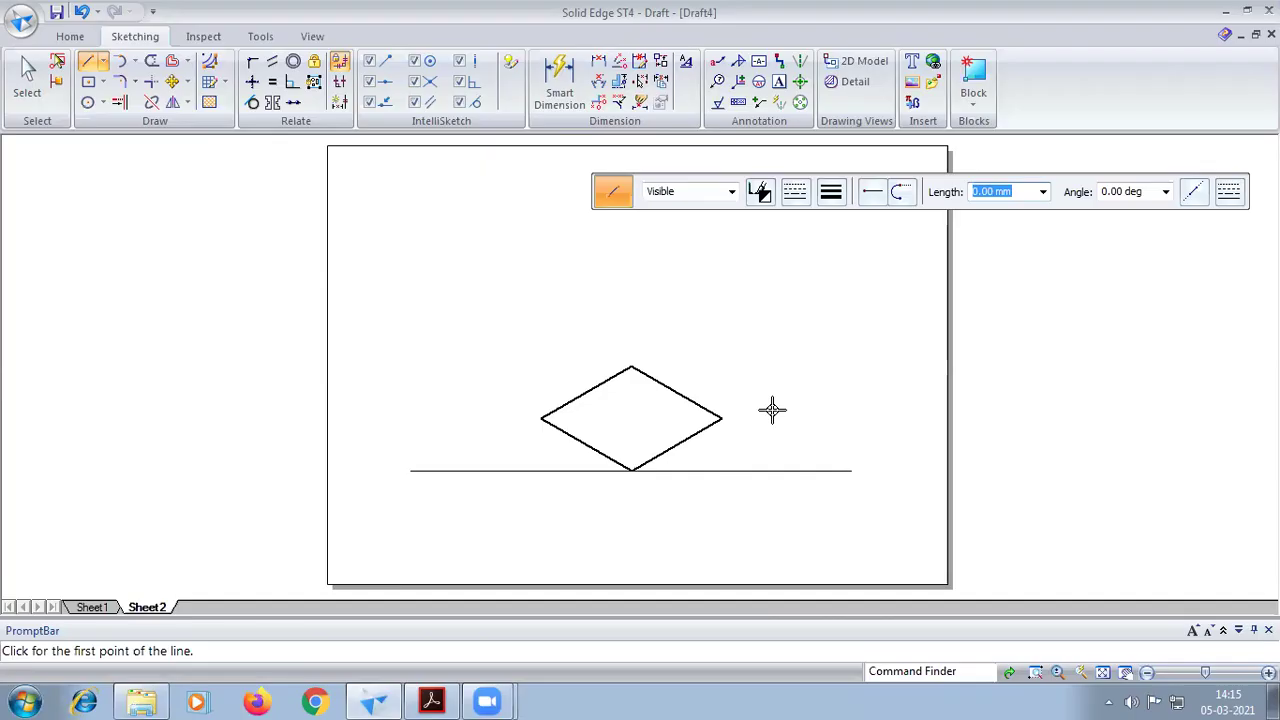
Draw 50 mm vertical edges at 90° from the rhombus's left and top corners
click(540, 418)
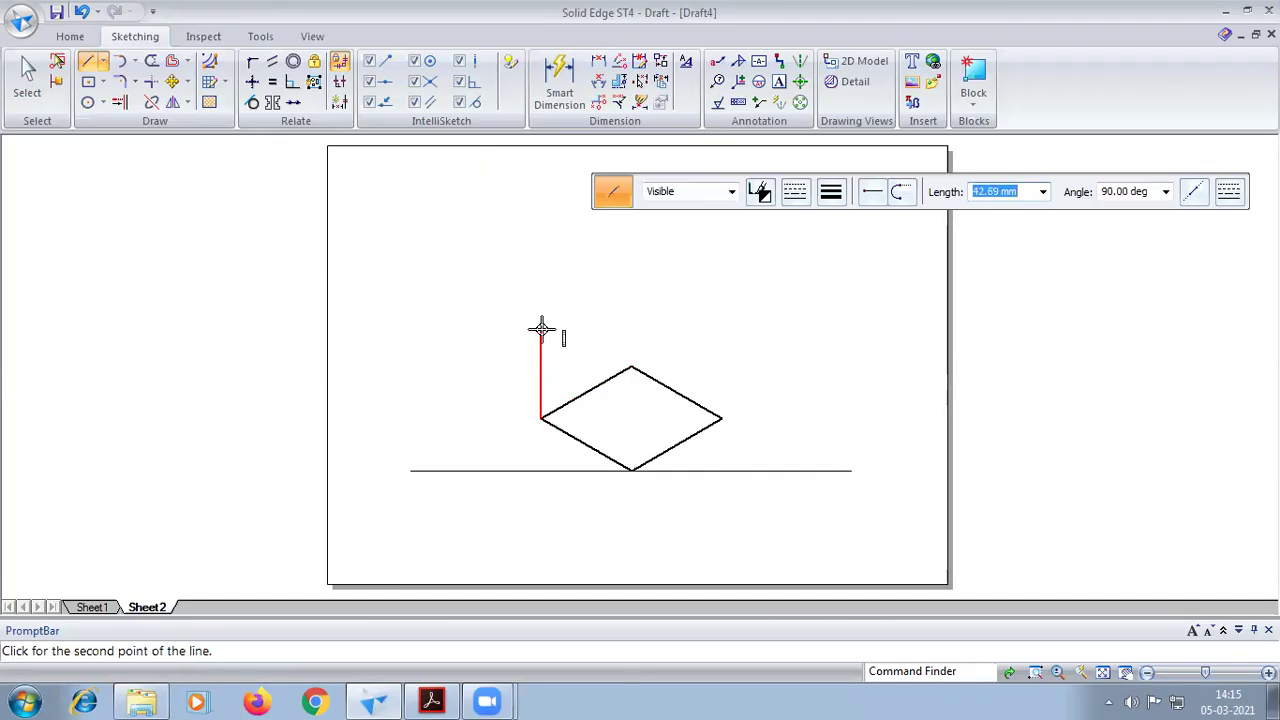
text(50)
key(Tab)
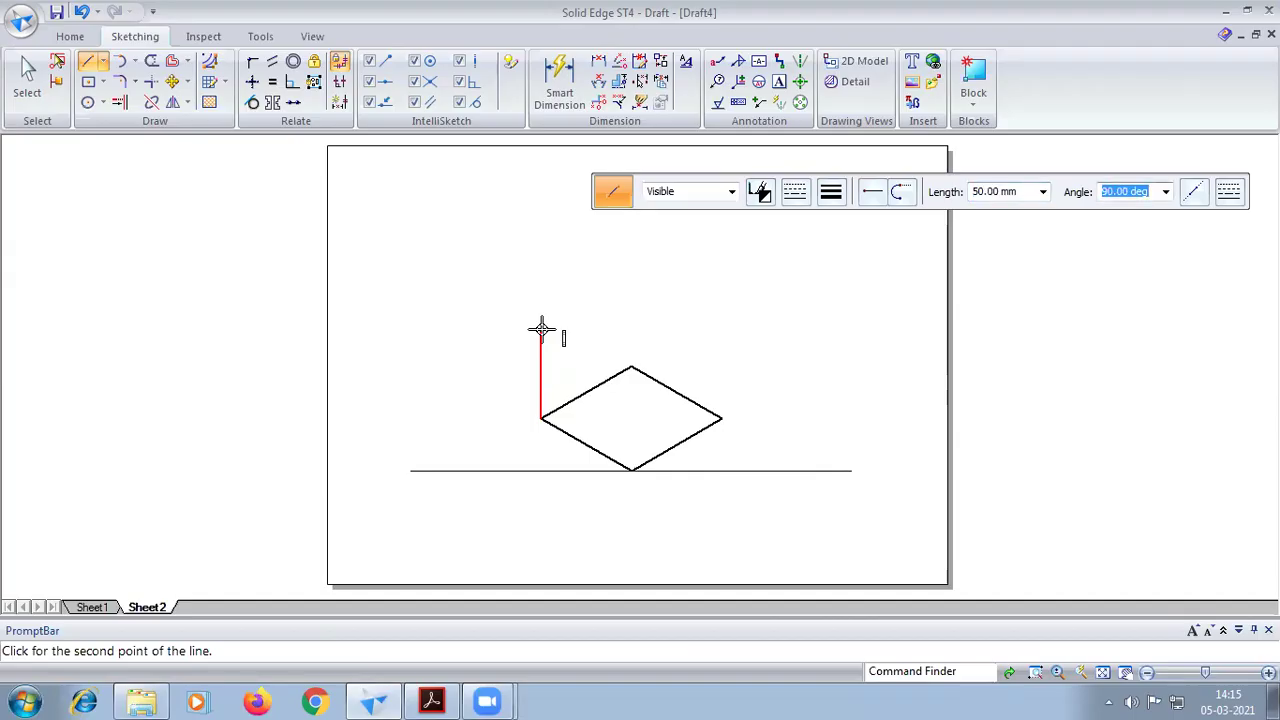
key(Return)
key(Escape)
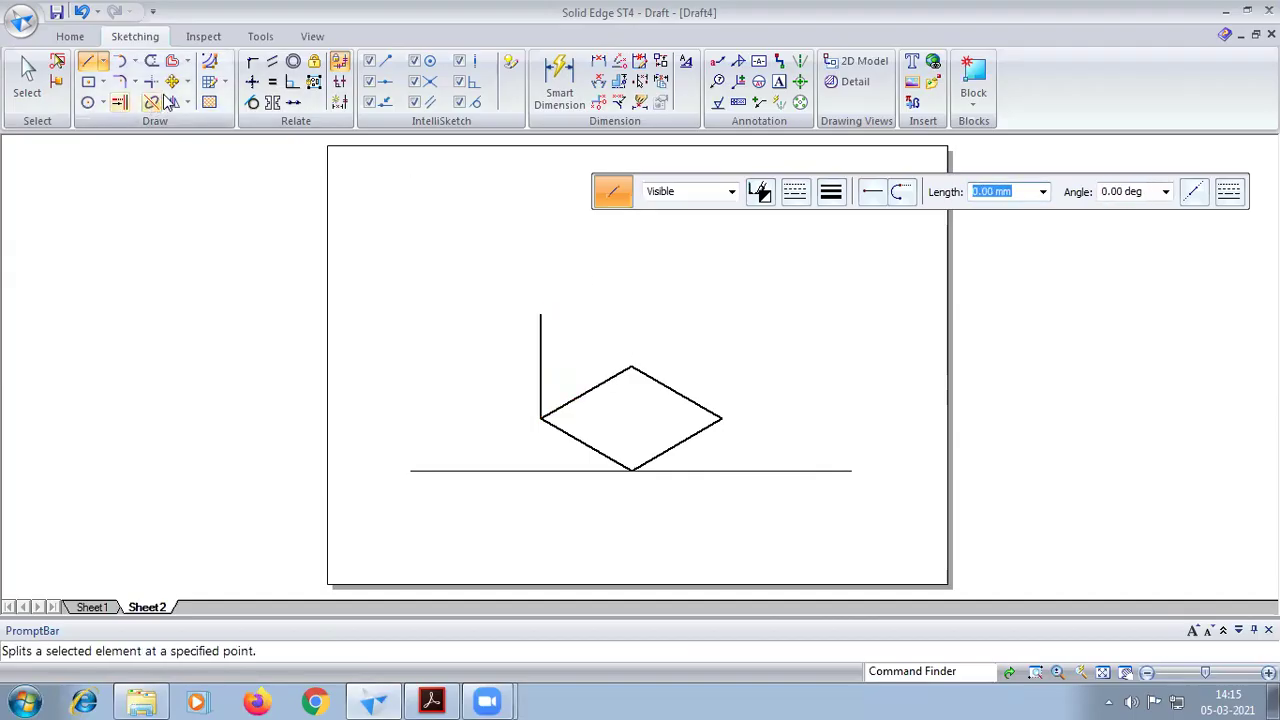
click(631, 367)
text(50)
key(Tab)
click(640, 299)
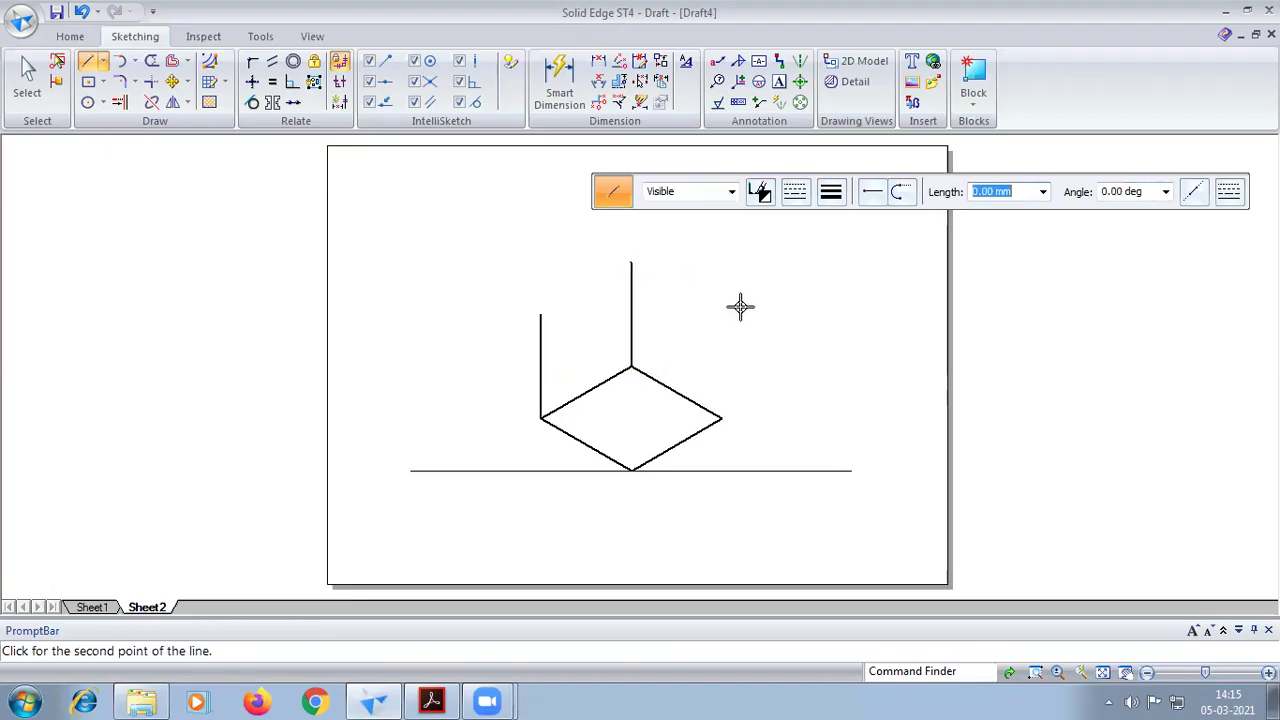
Add 50 mm vertical edges from the right corner and from the bottom corner to the centre
click(722, 415)
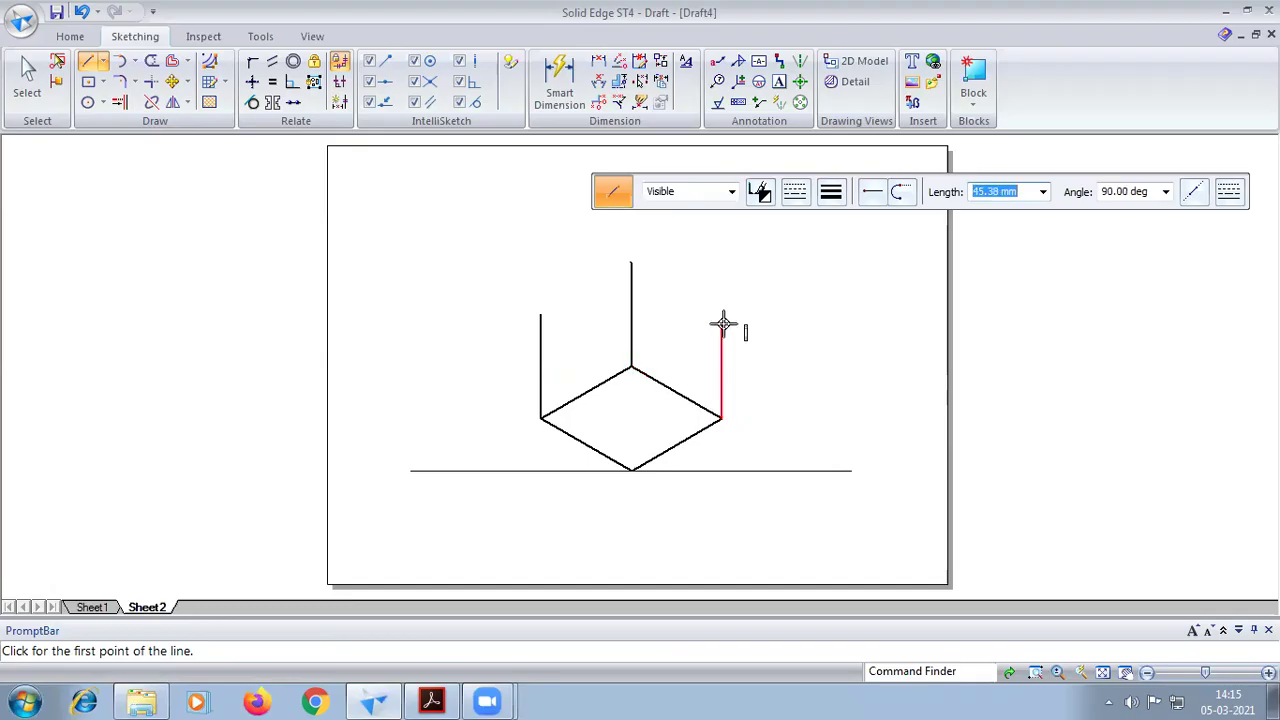
text(50)
key(Tab)
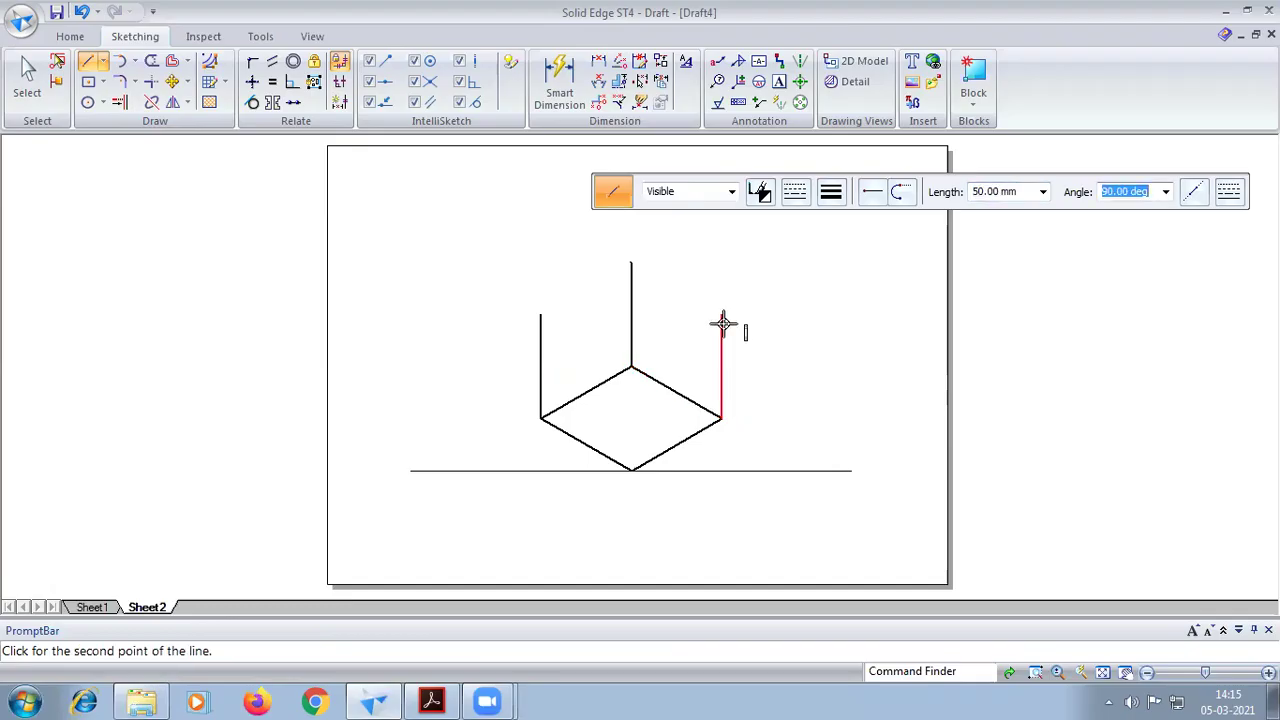
click(723, 324)
right_click(630, 463)
click(632, 468)
text(50)
key(Tab)
key(Return)
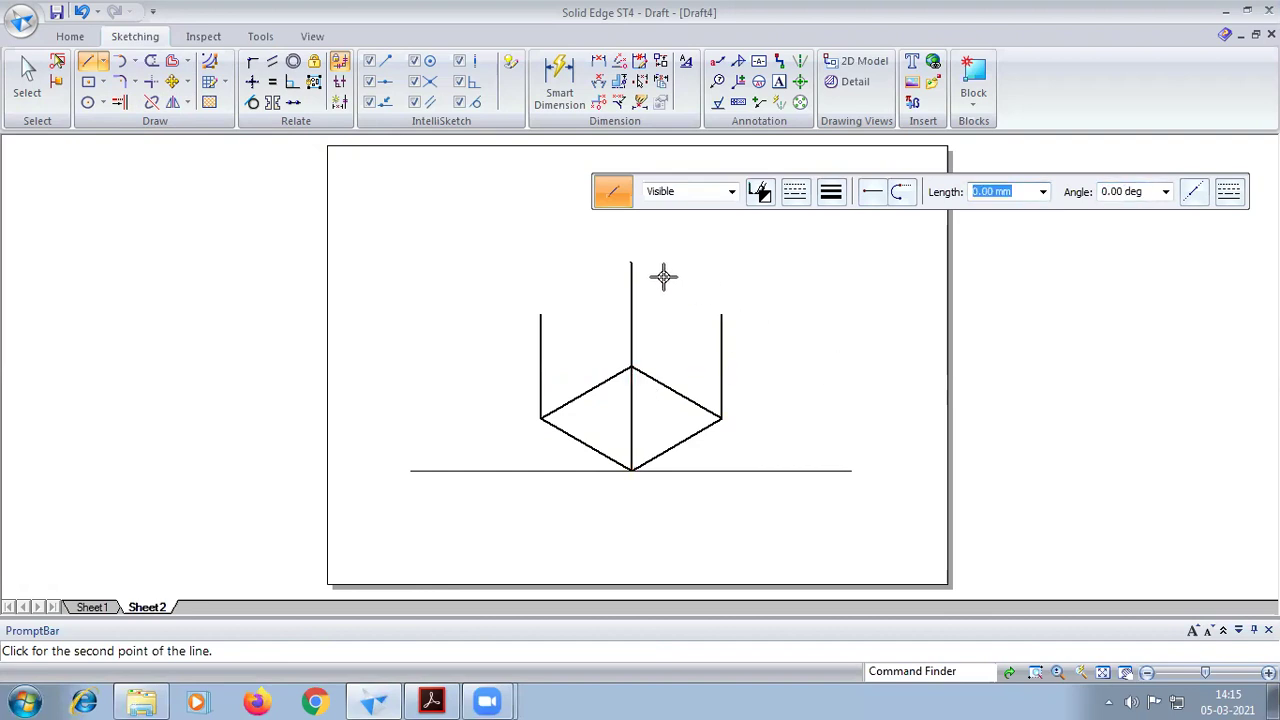
Connect the vertical edge tops with lines to close the cube's top face
click(721, 314)
click(633, 366)
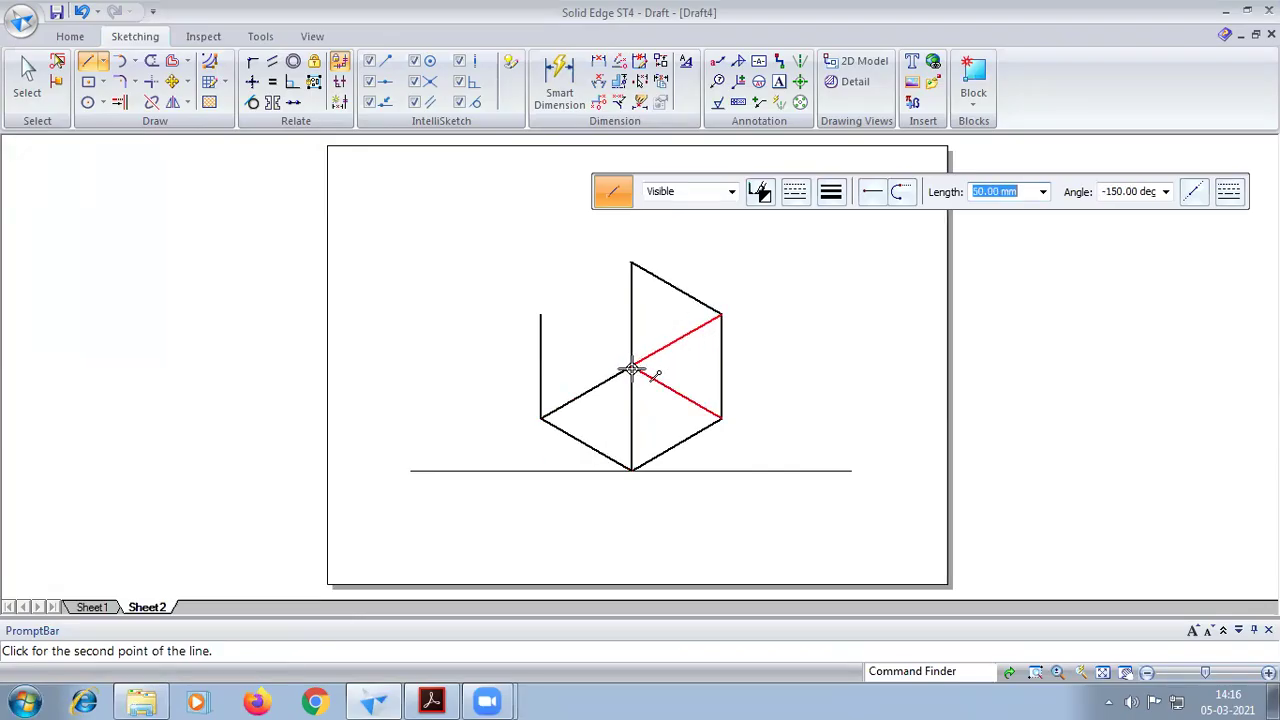
click(540, 314)
click(631, 262)
right_click(700, 251)
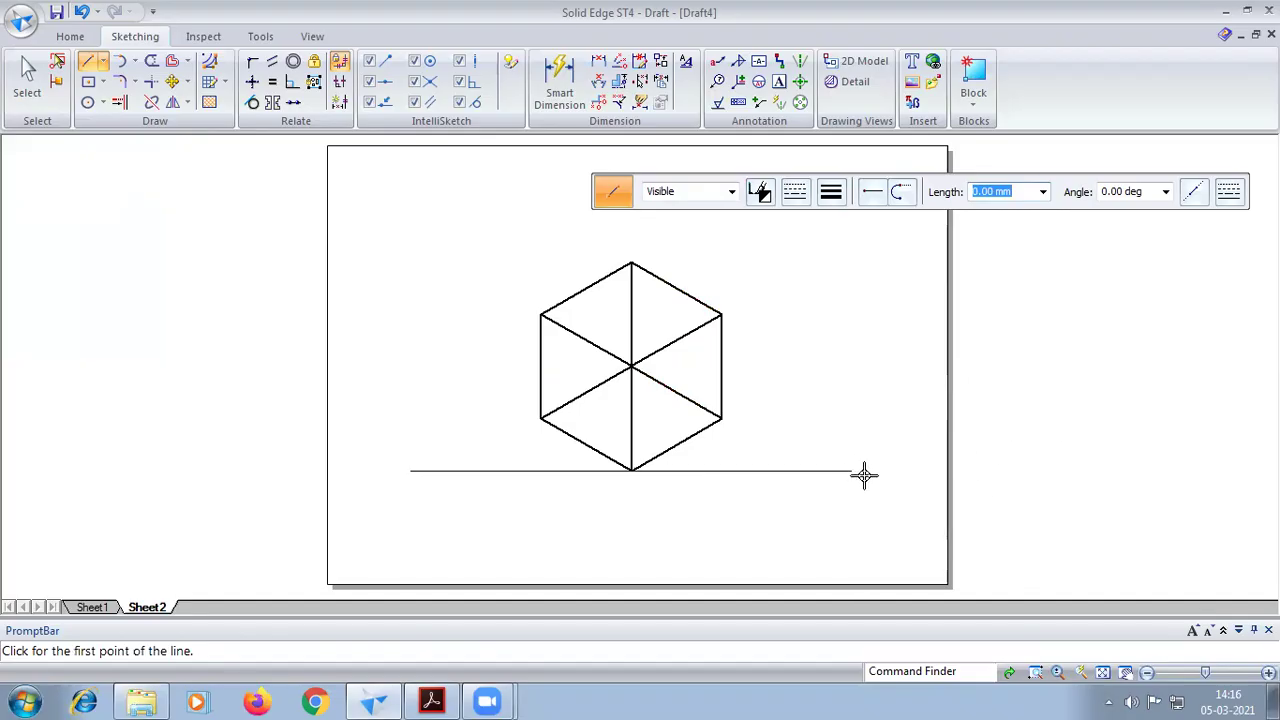
click(432, 701)
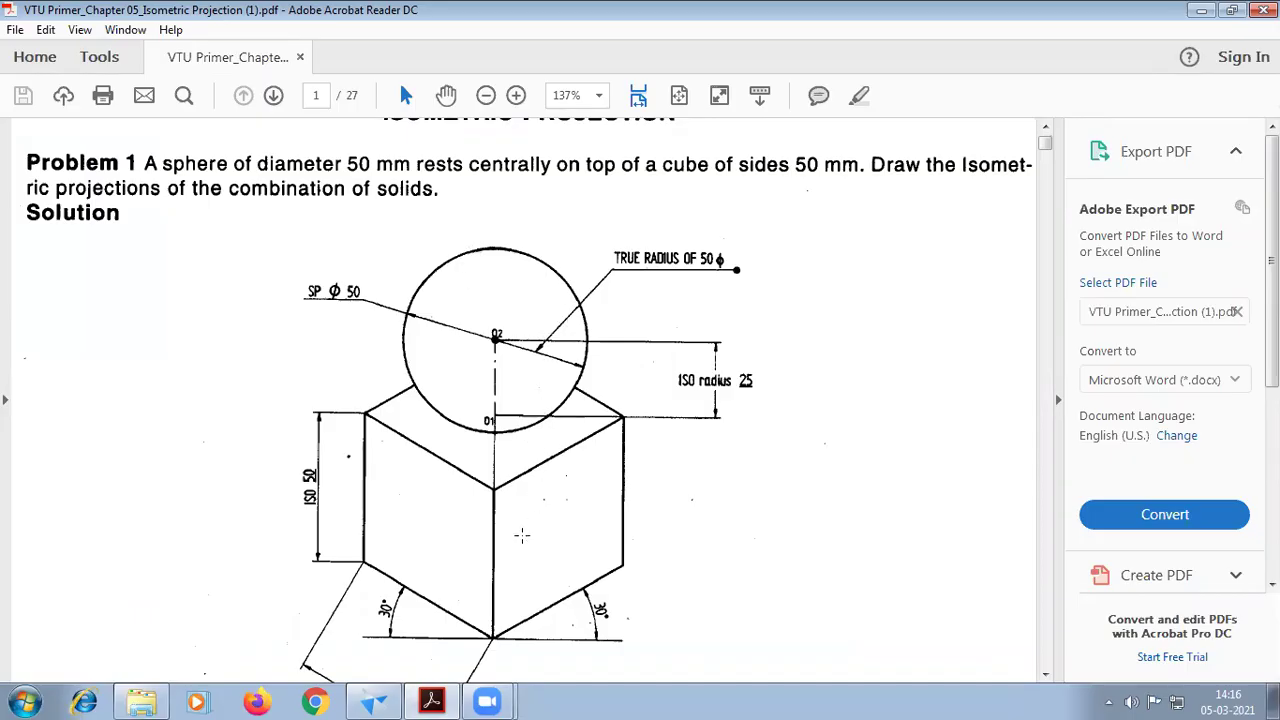
Back in Solid Edge, trim the three inner hidden lines from the cube
click(373, 702)
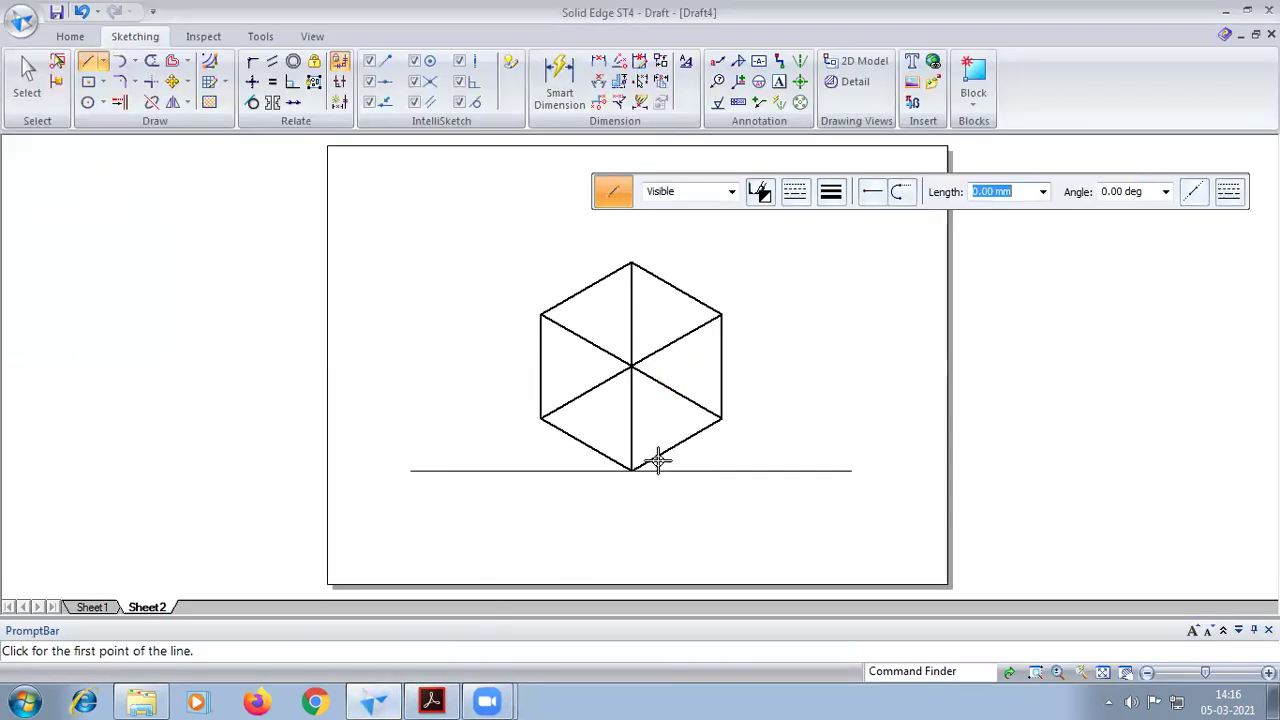
click(151, 61)
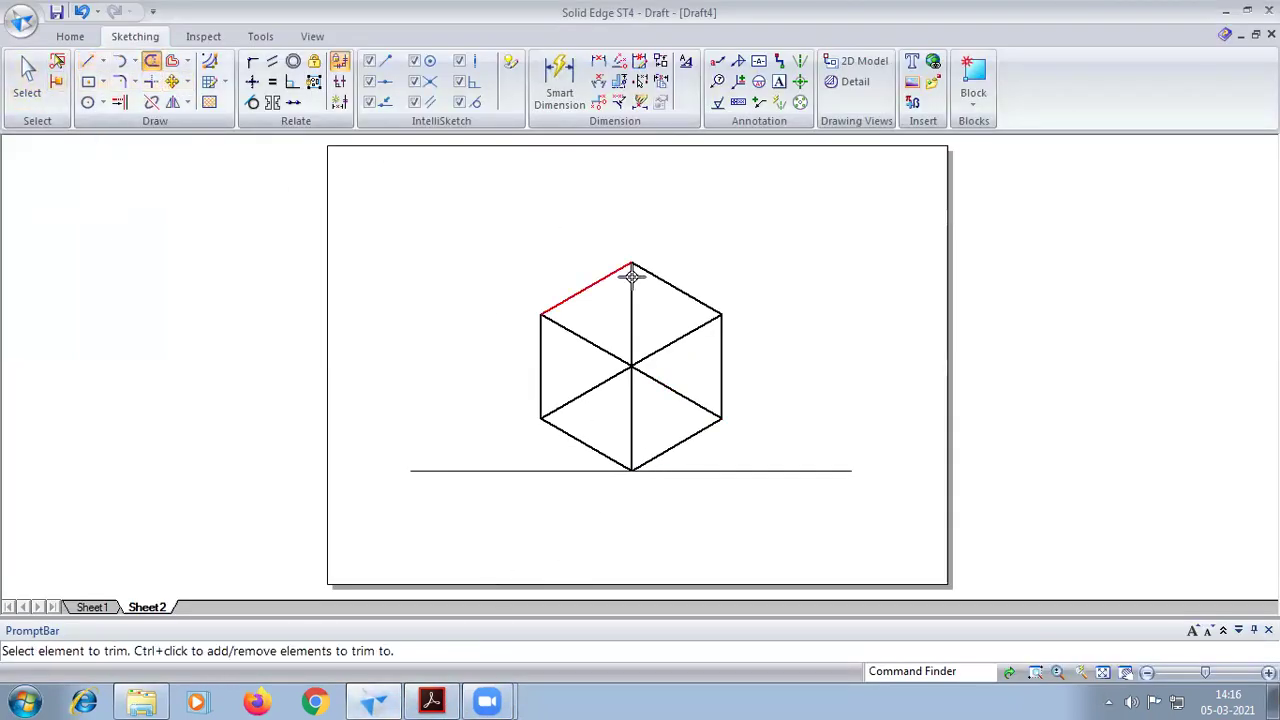
click(588, 383)
click(670, 388)
click(630, 294)
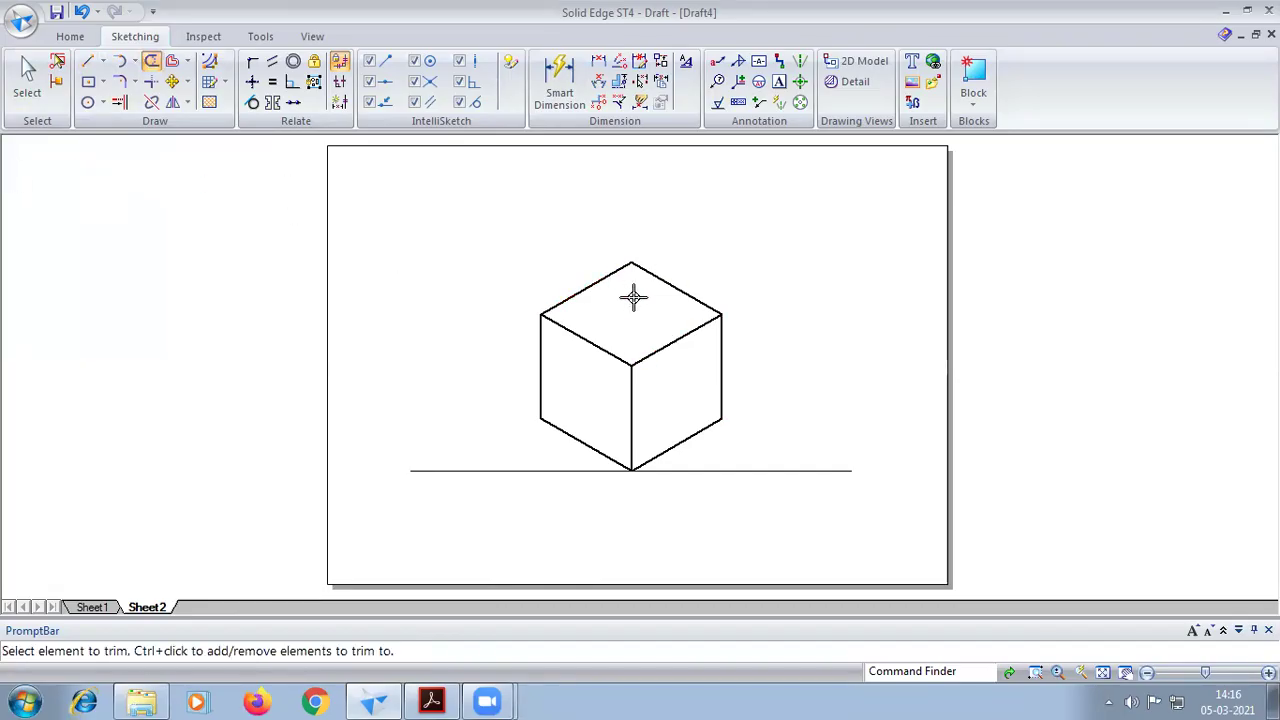
scroll(632, 294, up, 1)
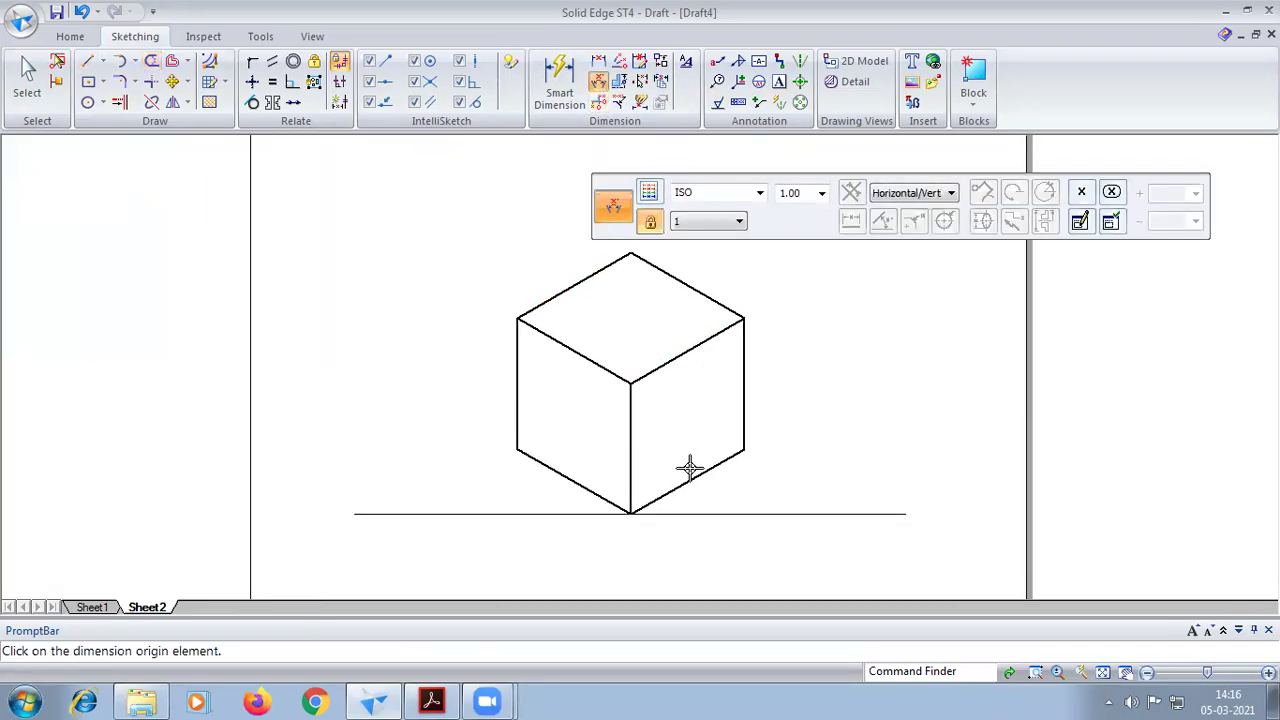
Dimension the cube's lower-right edge as 30° from the ground line
click(693, 513)
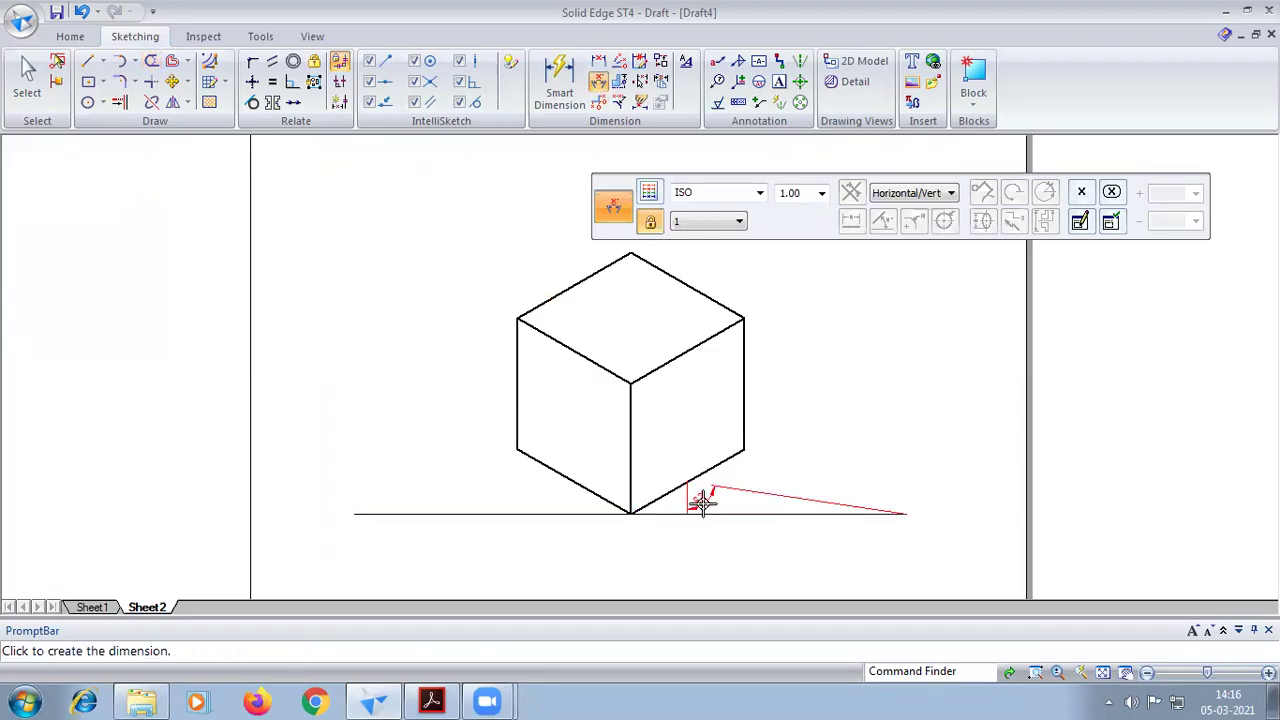
right_click(694, 505)
click(694, 512)
click(688, 487)
right_click(690, 505)
click(680, 512)
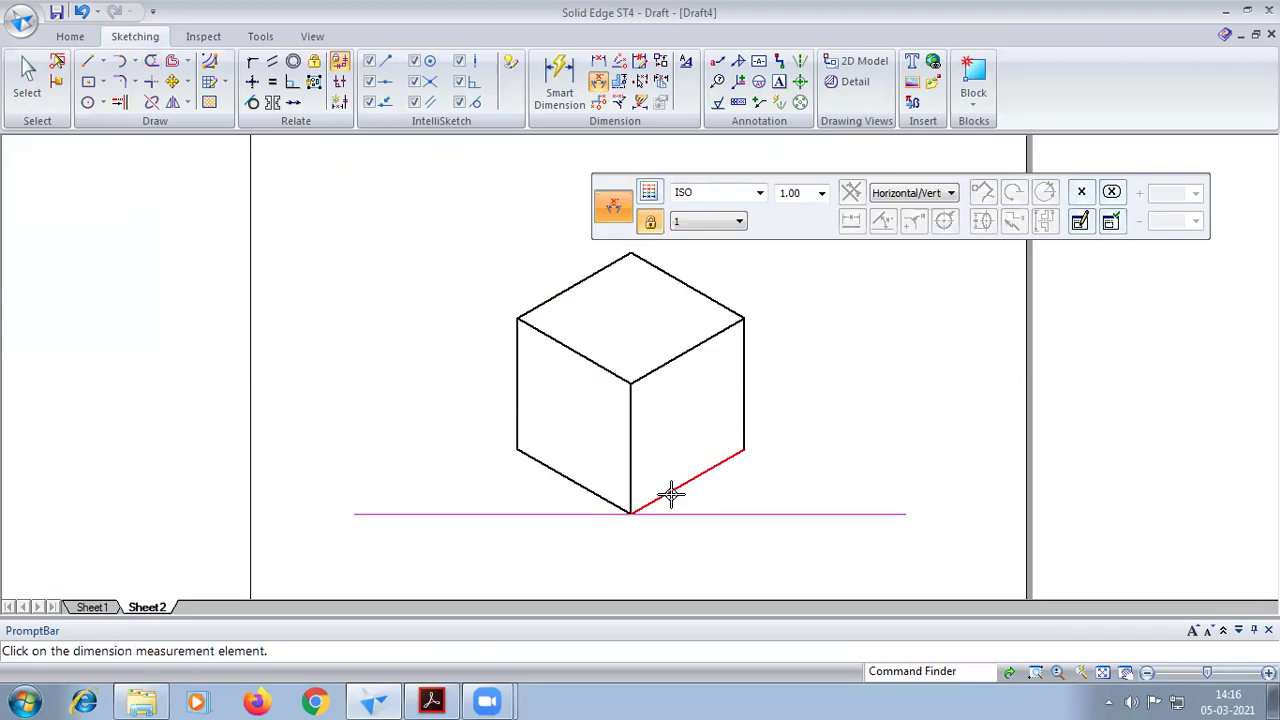
click(688, 490)
click(690, 502)
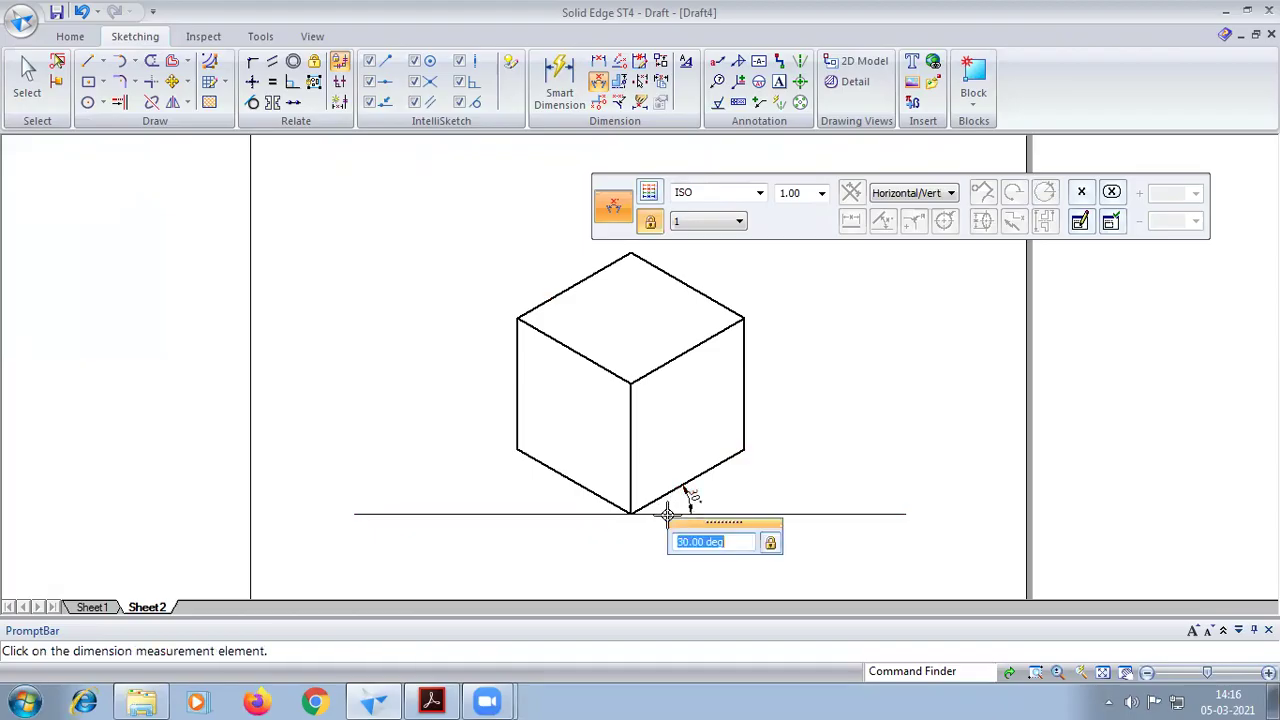
Add a 30° Angle Between dimension on the cube's lower-left edge against the ground line
click(600, 81)
click(571, 480)
click(567, 512)
right_click(543, 515)
click(557, 513)
click(569, 485)
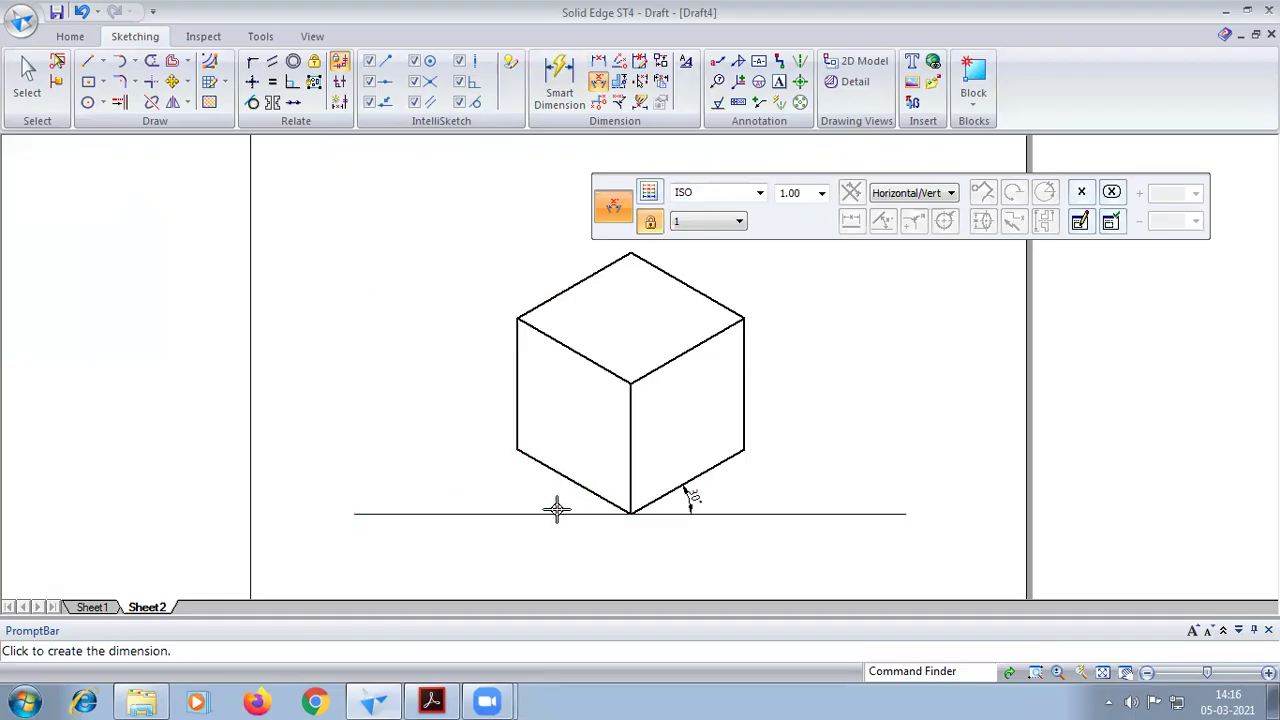
right_click(553, 514)
click(82, 12)
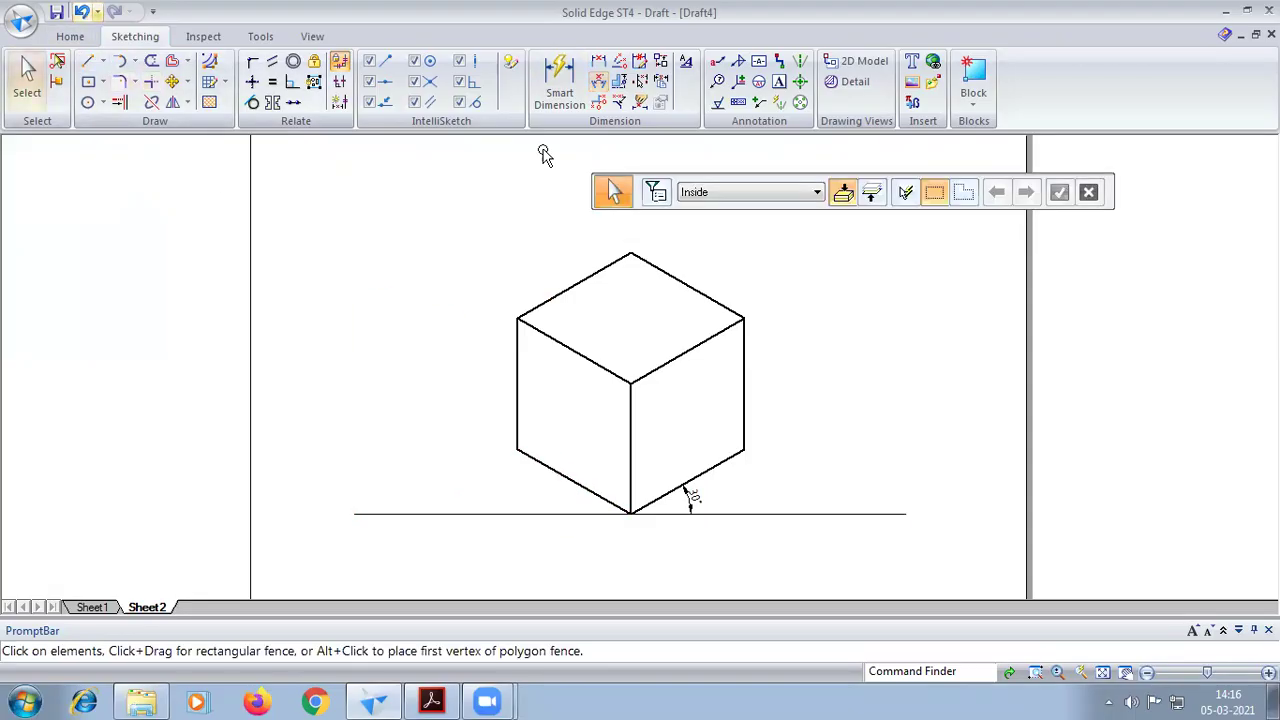
click(600, 81)
click(556, 474)
click(581, 514)
click(575, 504)
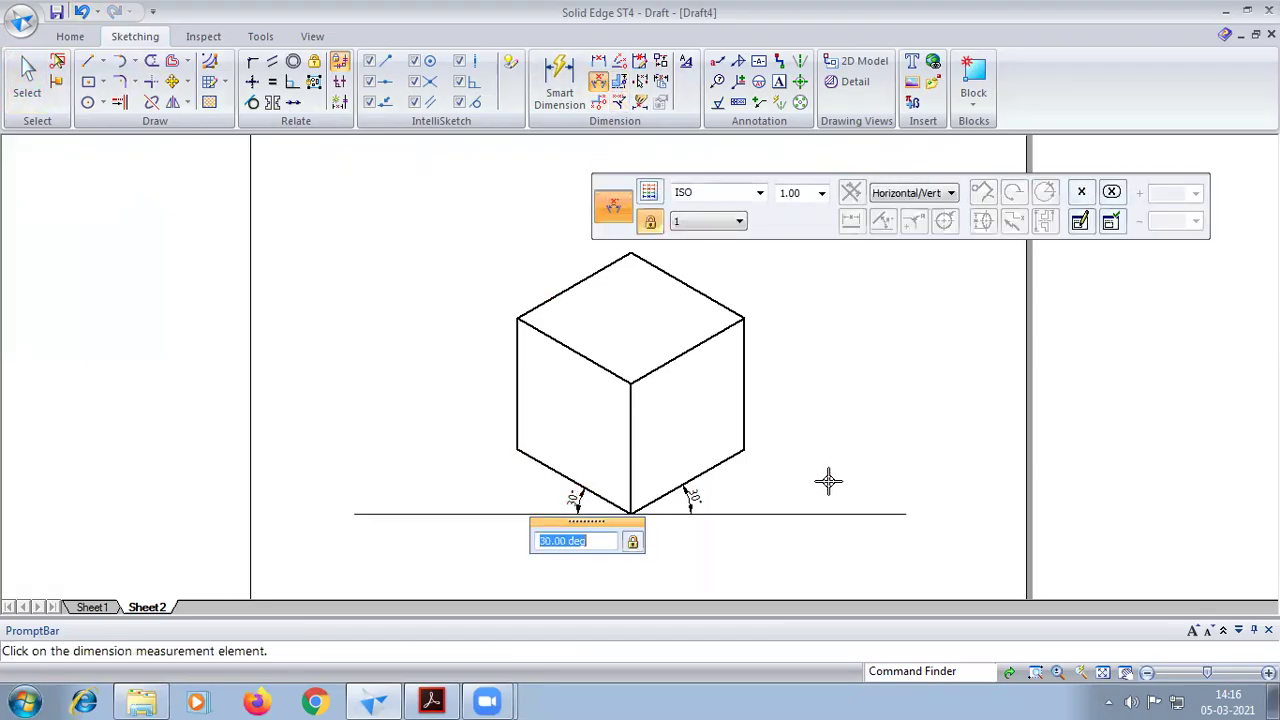
click(27, 80)
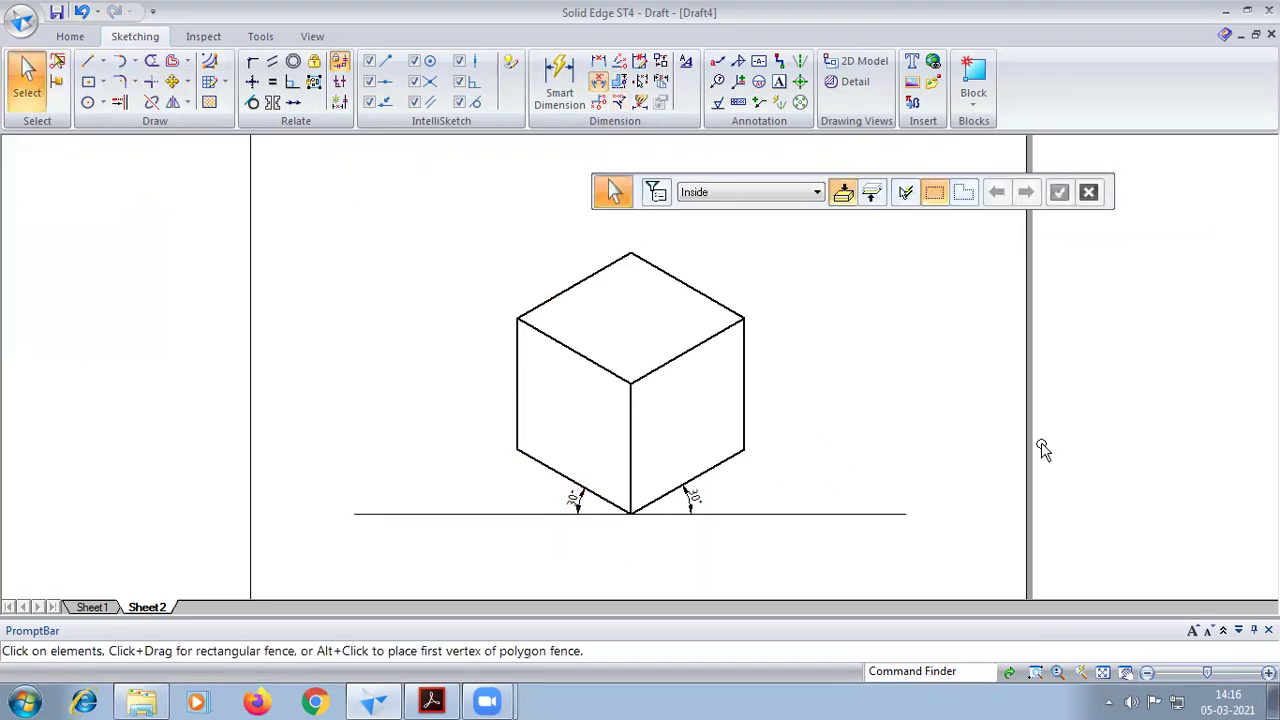
click(1103, 672)
Scale the cube and its dimensions by 0.816 about the bottom corner
drag(479, 218, 818, 535)
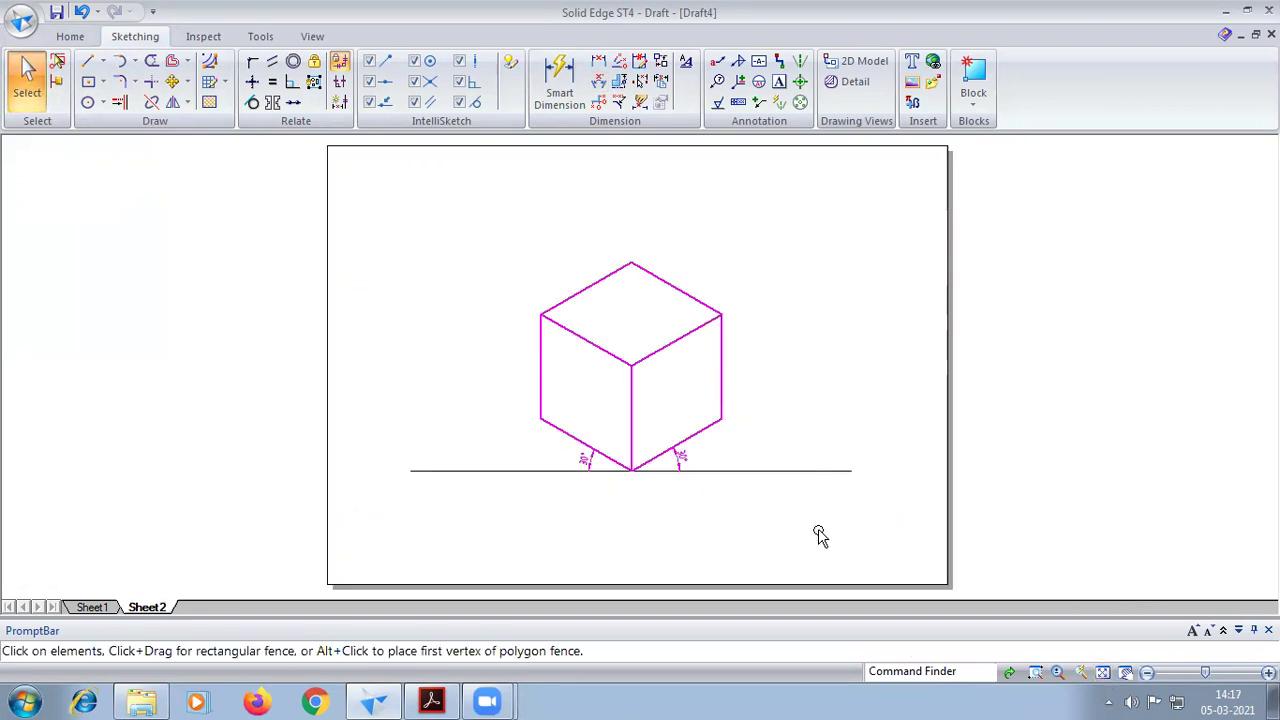
click(187, 102)
click(207, 145)
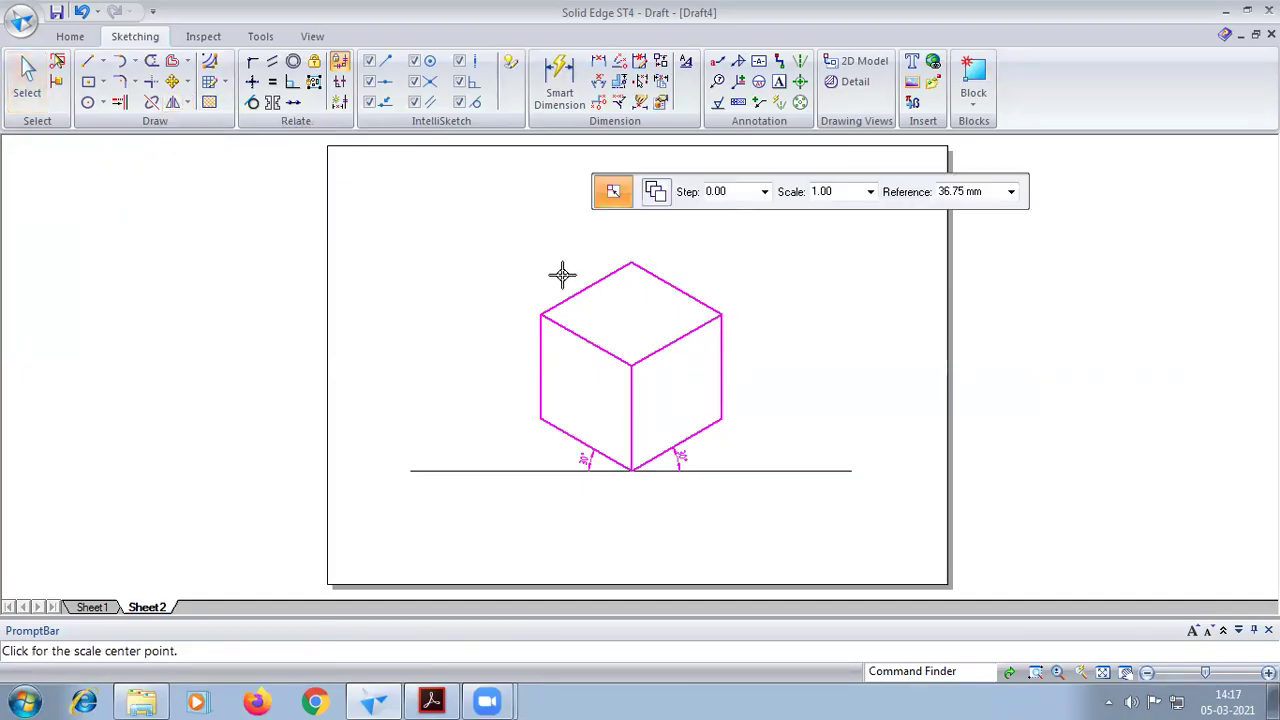
click(846, 198)
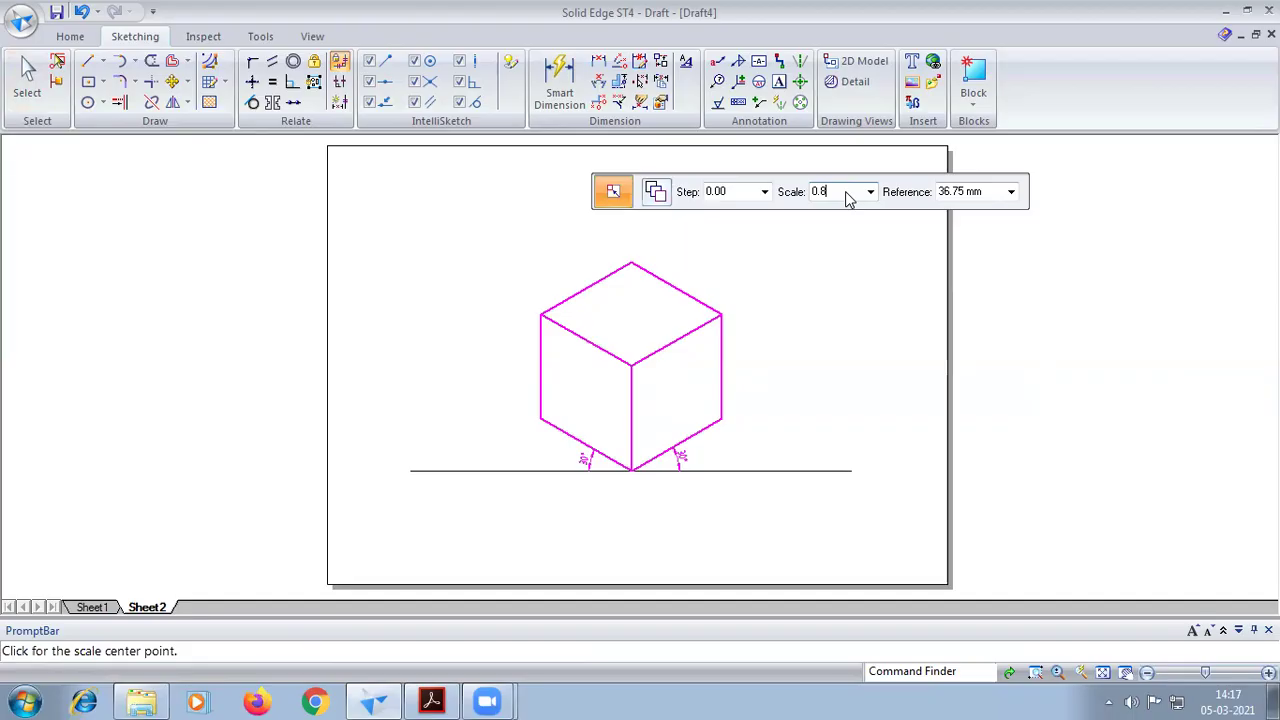
key(Tab)
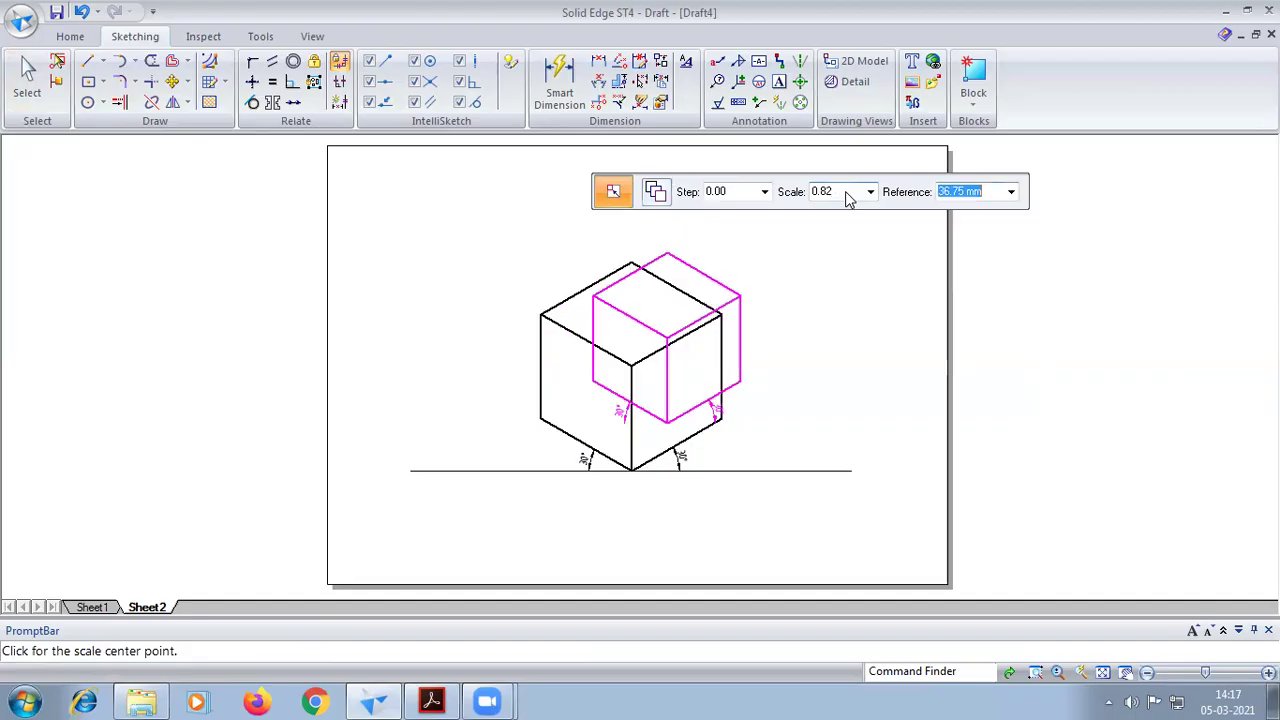
click(779, 470)
key(Escape)
scroll(803, 346, up, 1)
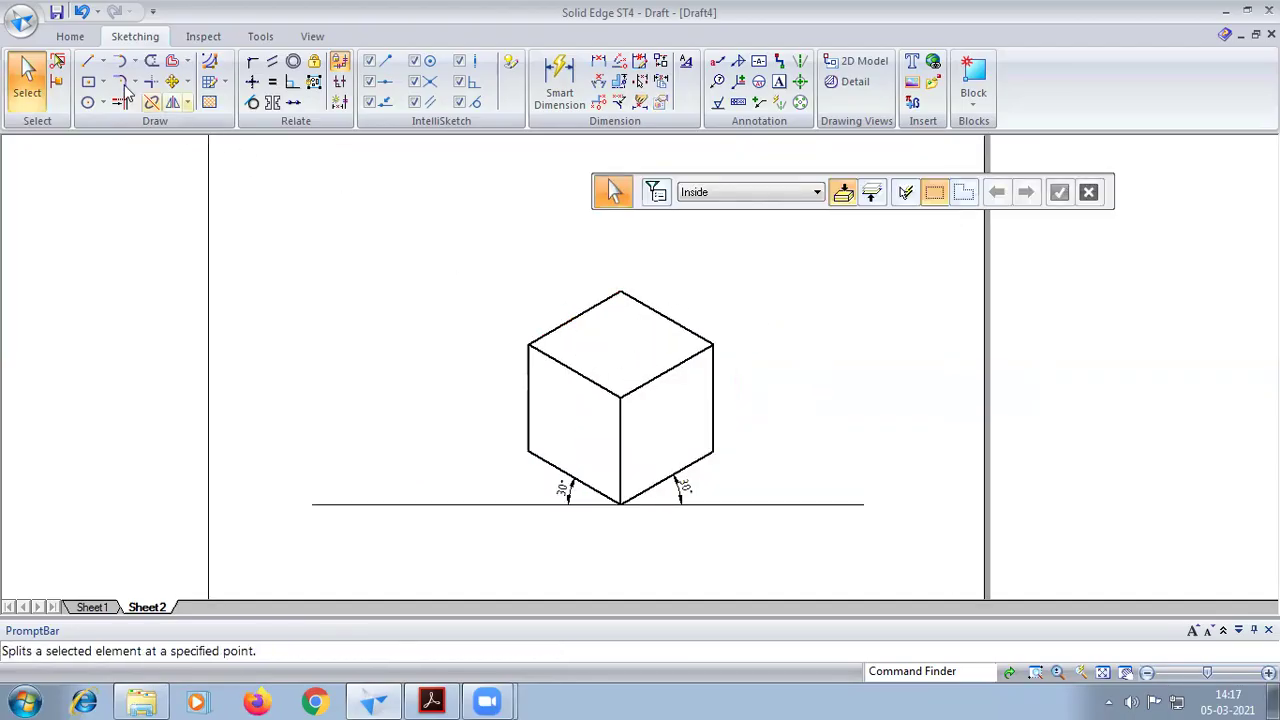
Draw two thin lines across the cube's top face between opposite edge midpoints, then show the PDF
click(88, 61)
click(831, 192)
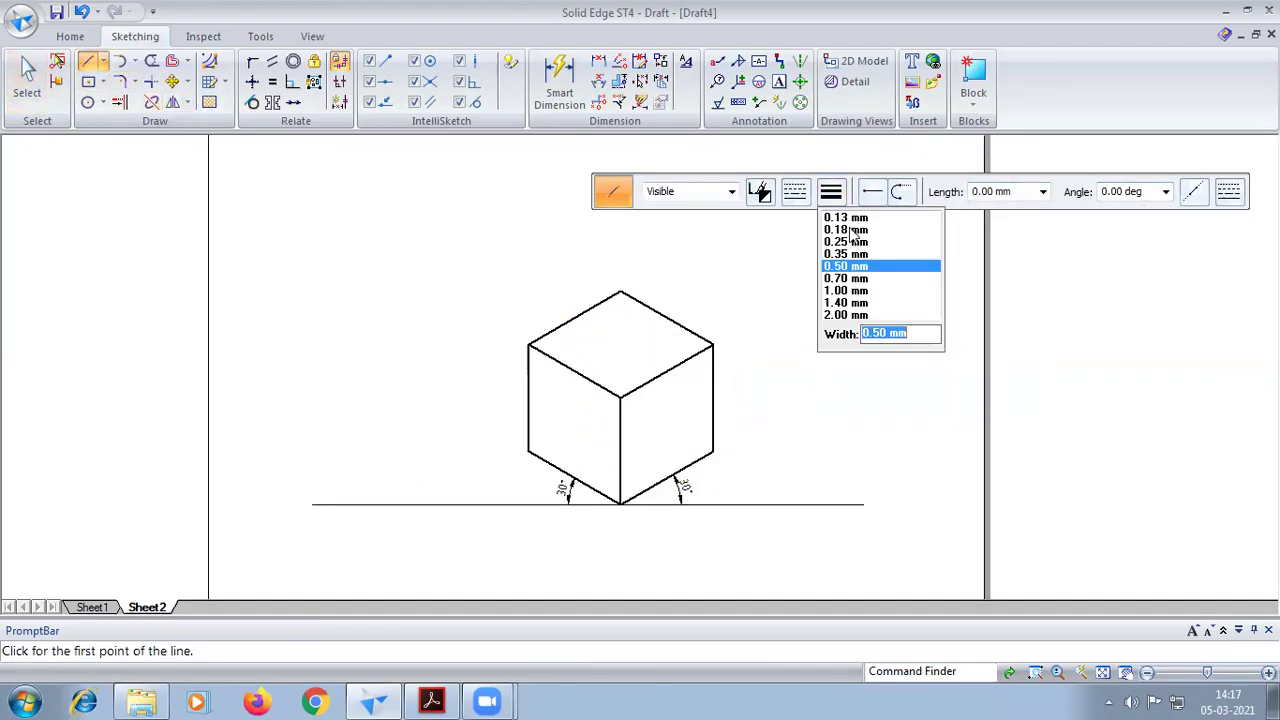
click(856, 220)
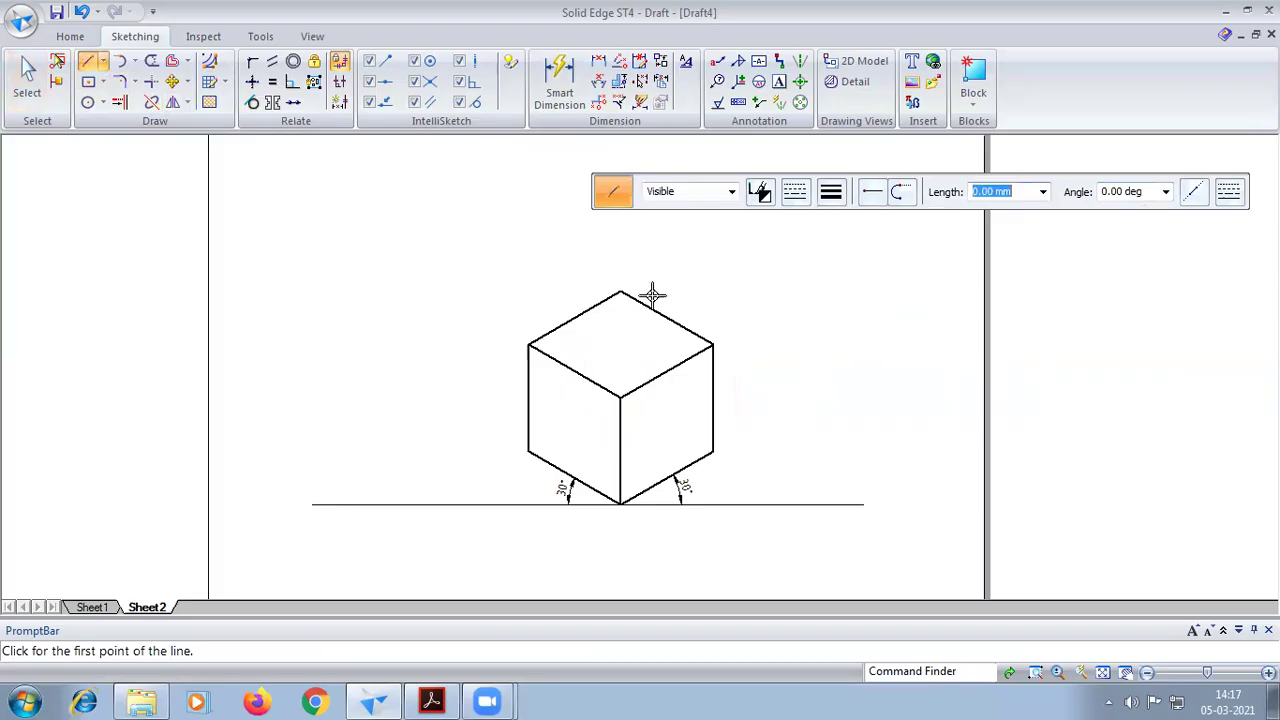
click(576, 318)
click(667, 371)
right_click(657, 380)
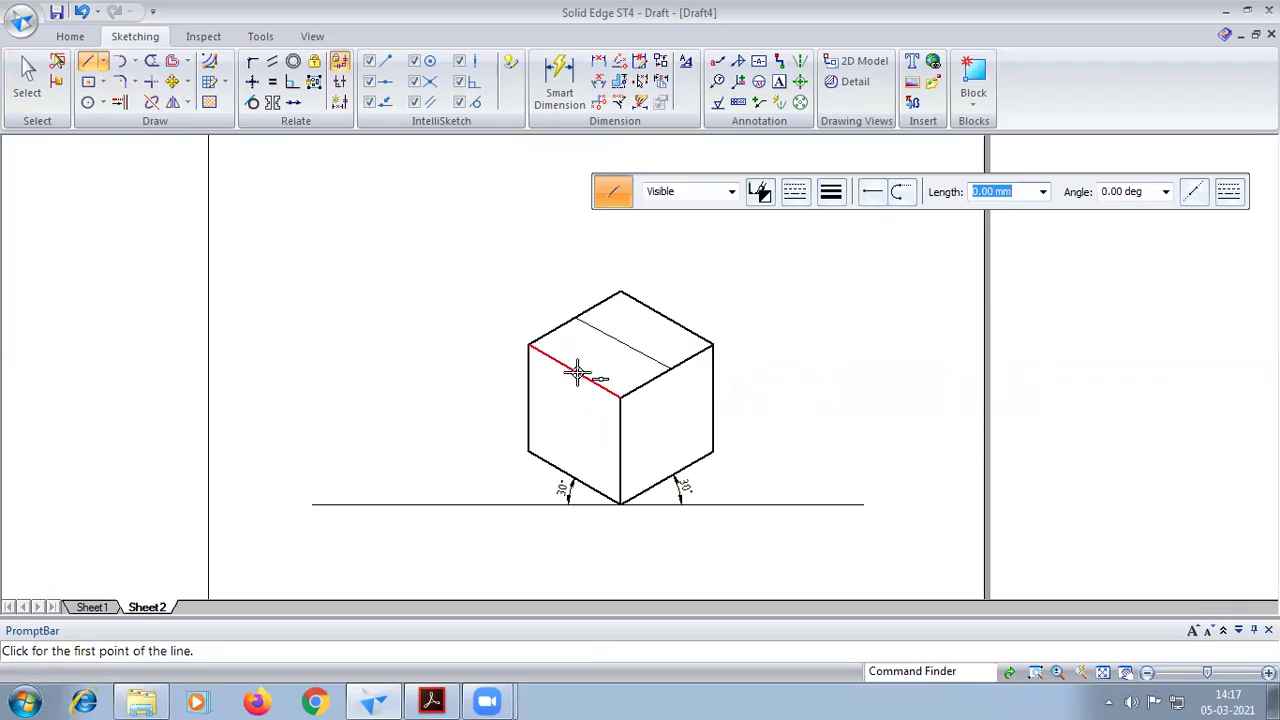
click(577, 369)
click(665, 321)
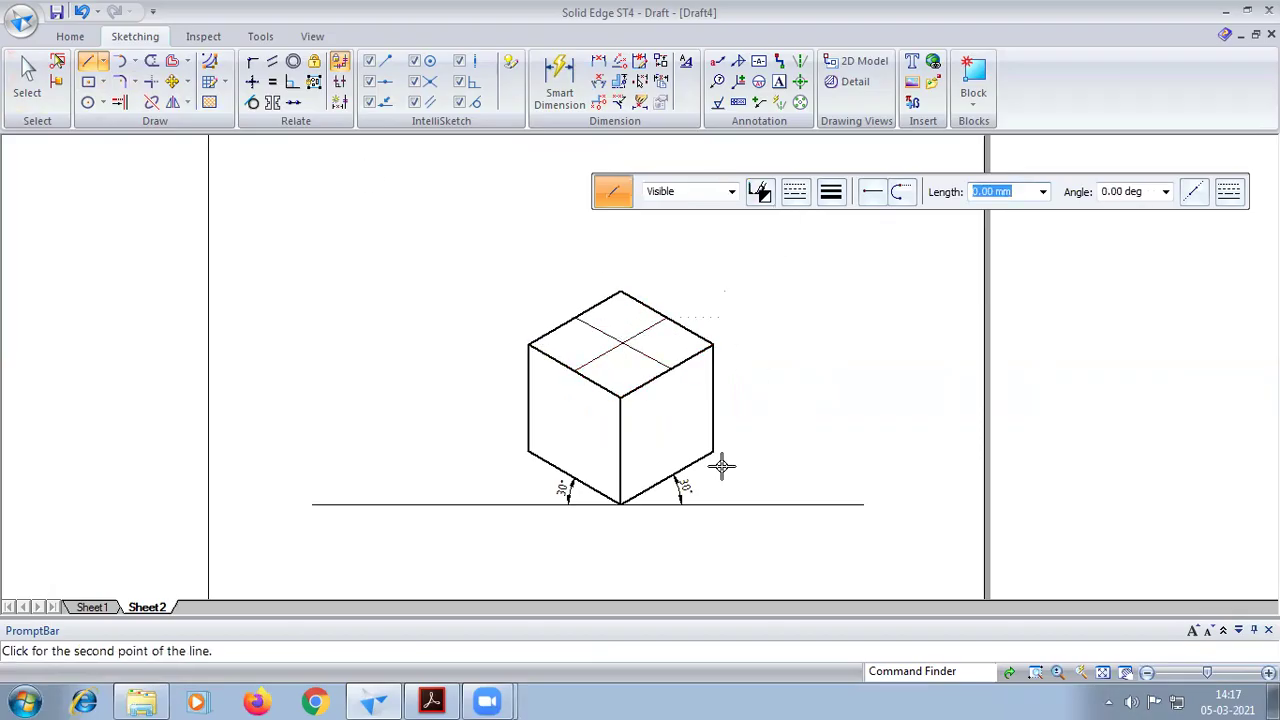
right_click(697, 503)
click(433, 699)
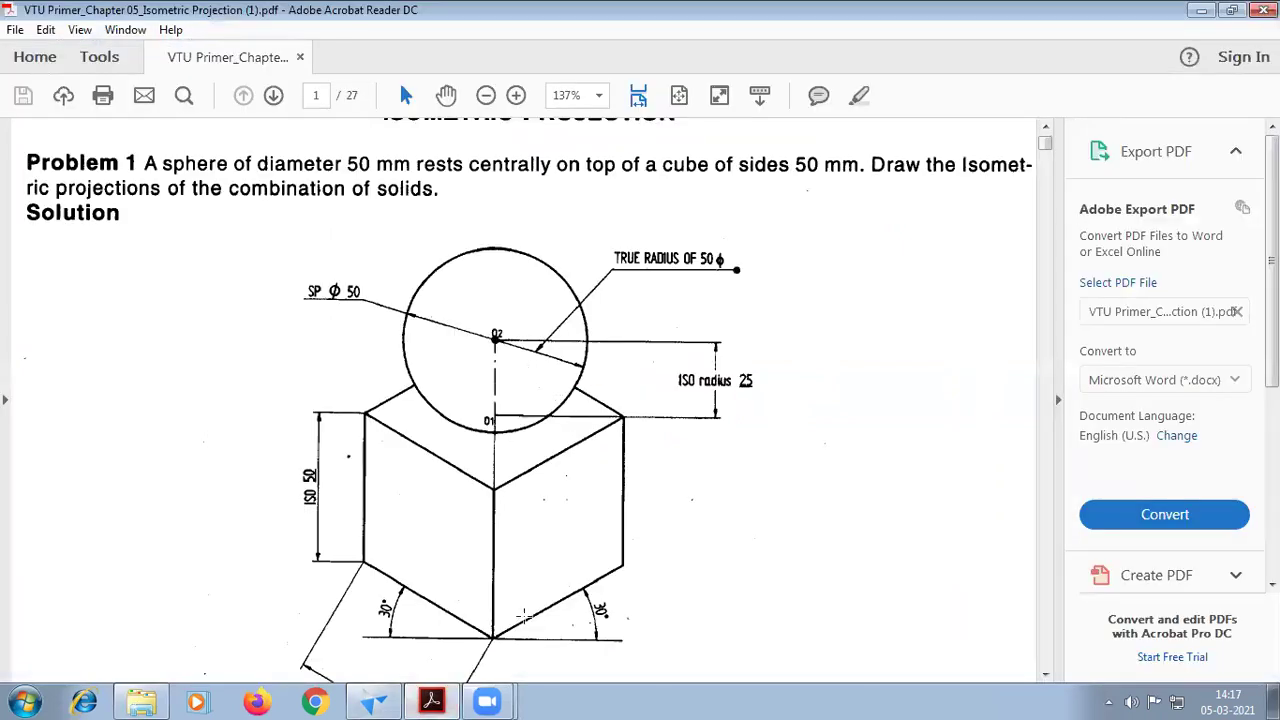
Return to the Solid Edge draft, starting then cancelling a line from the cube's top vertex
click(376, 701)
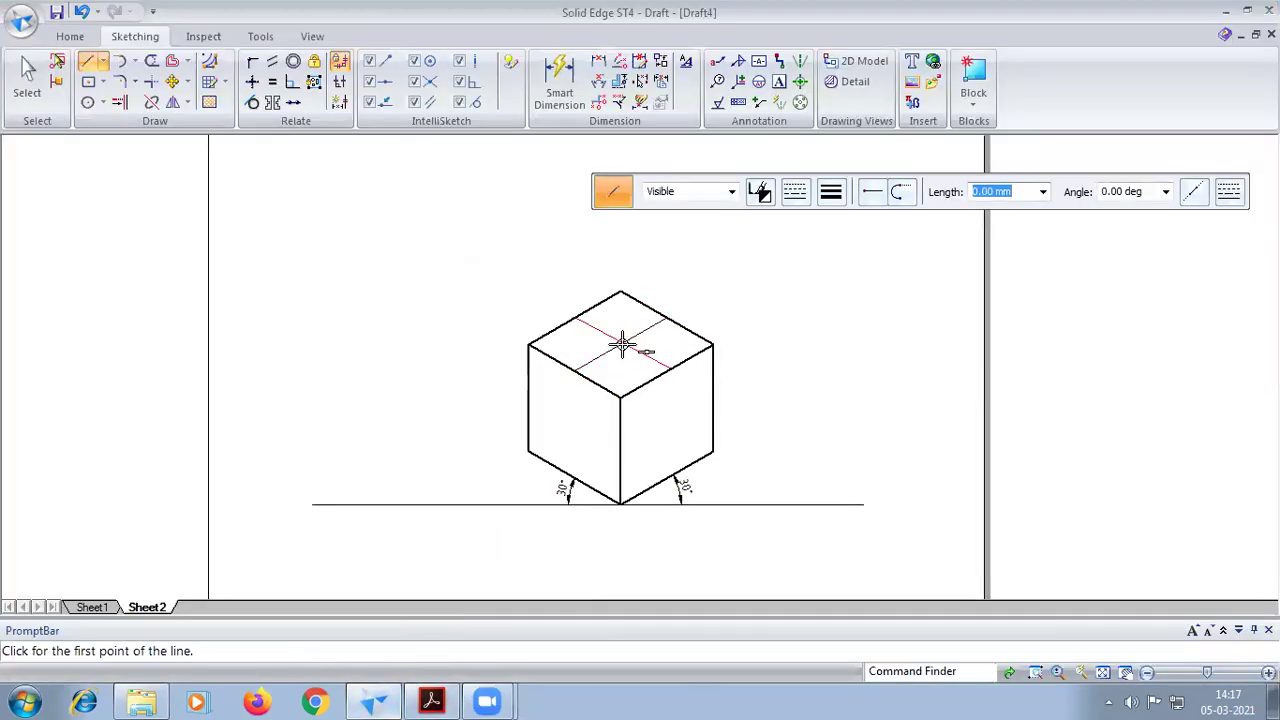
click(625, 291)
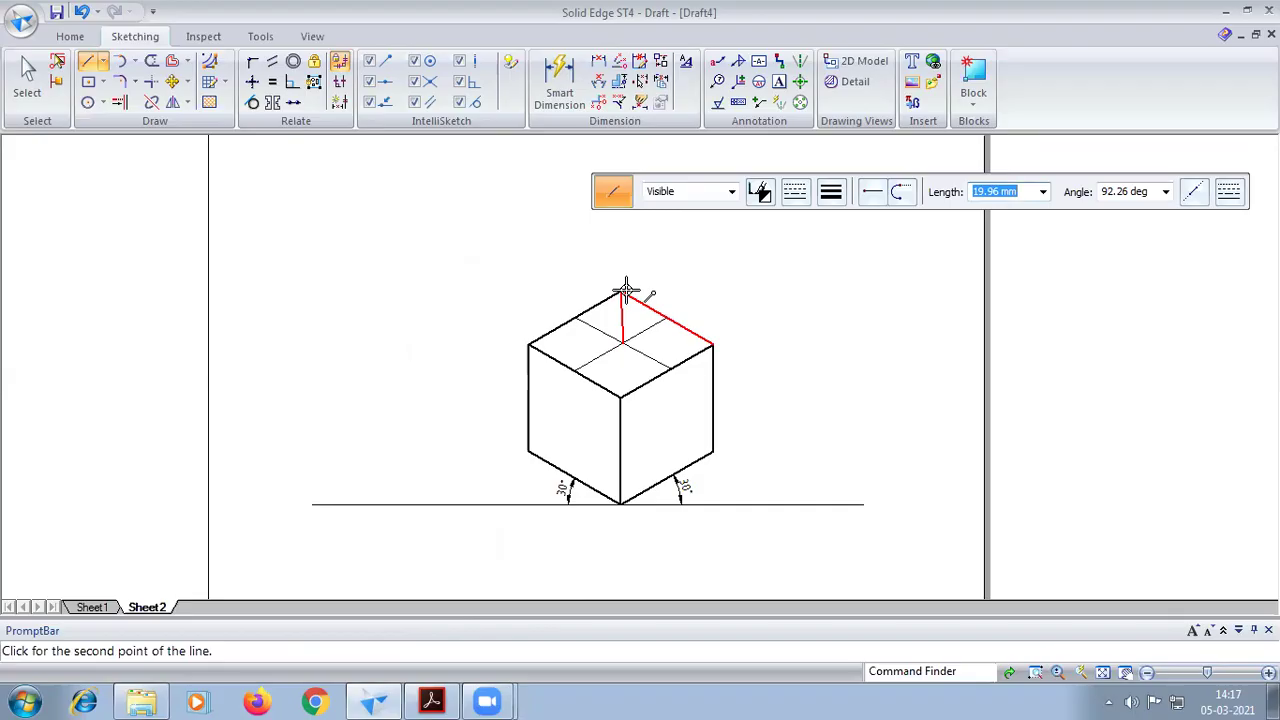
right_click(625, 290)
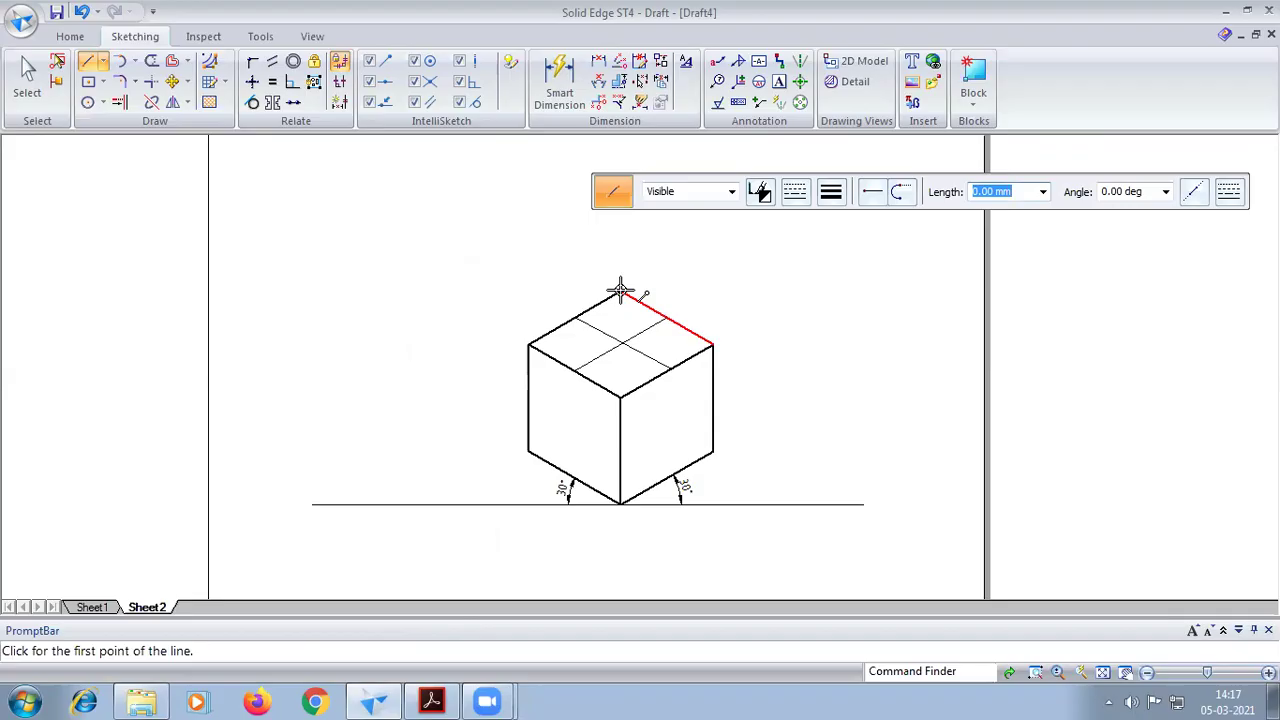
Undo the earlier top-face midpoint lines and restart the Line tool
click(88, 102)
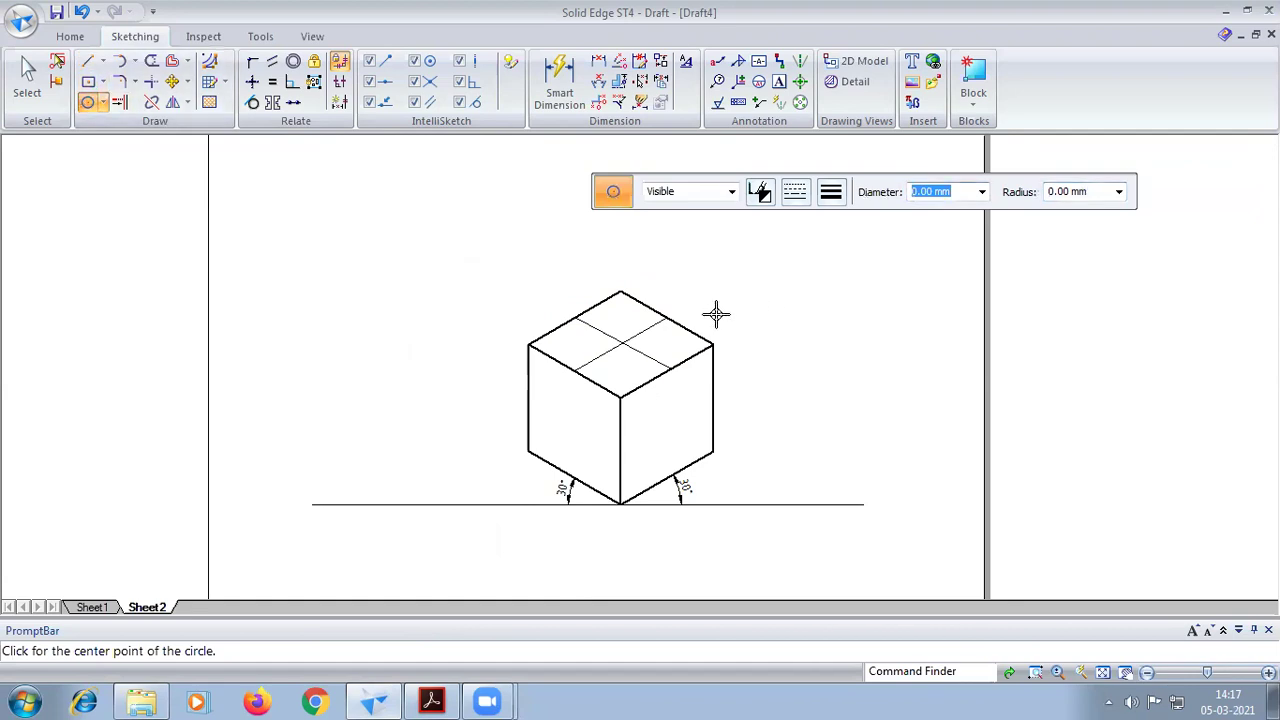
key(Escape)
key(ctrl+z)
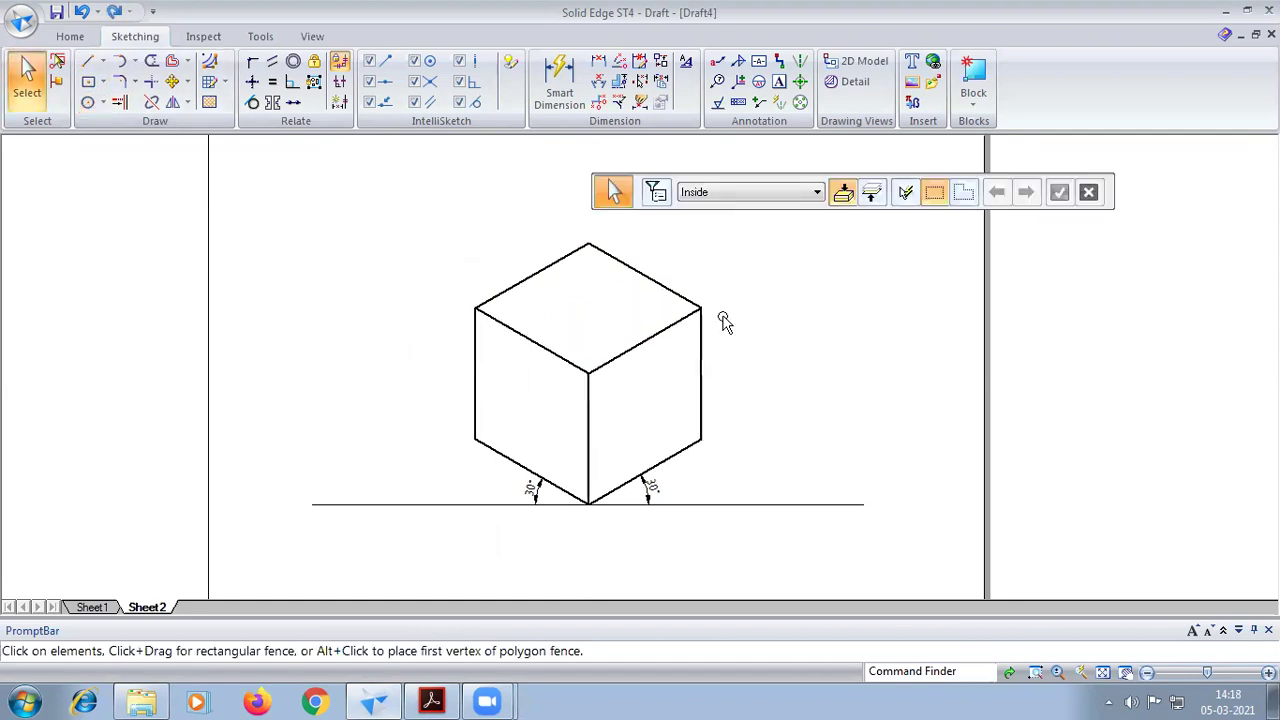
click(88, 61)
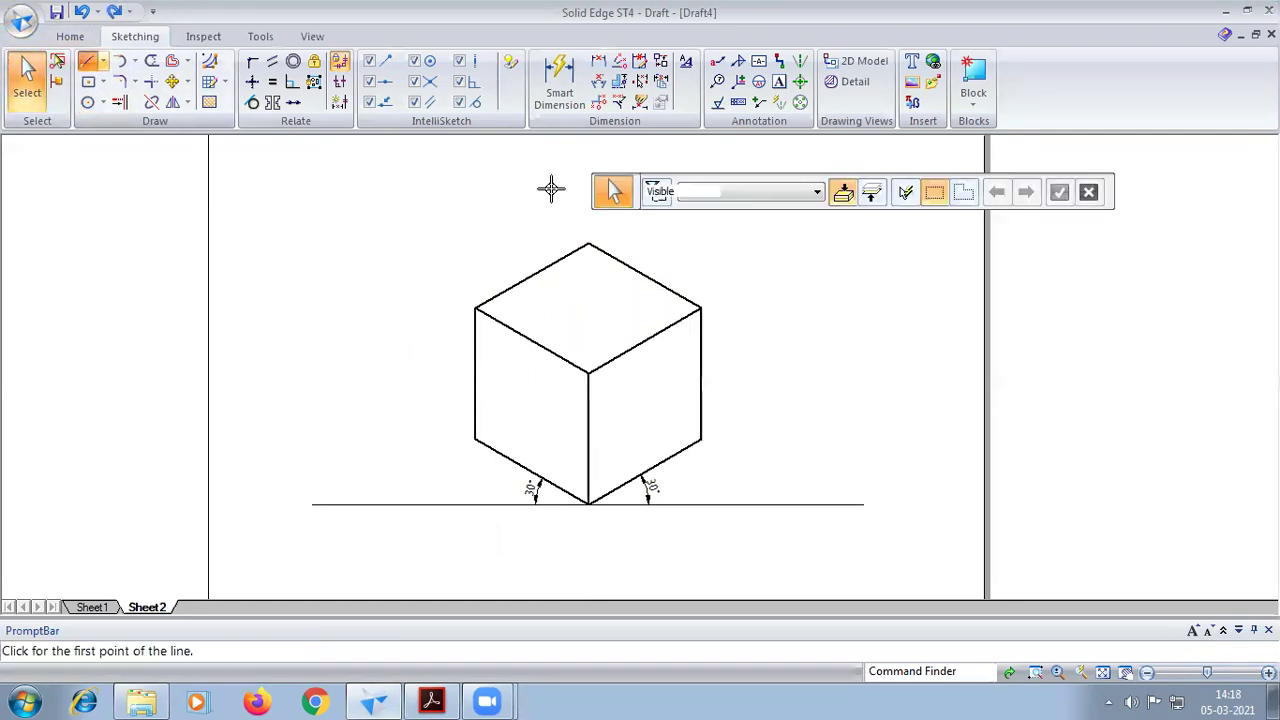
click(534, 340)
key(Escape)
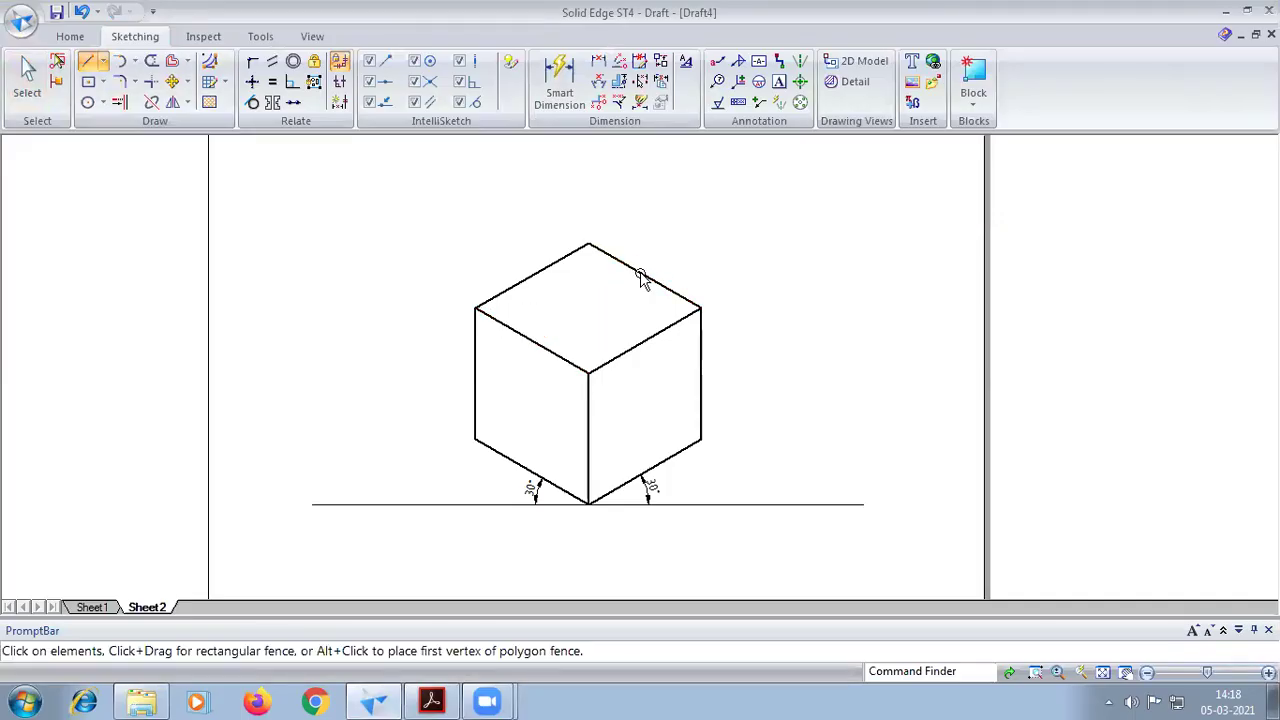
key(l)
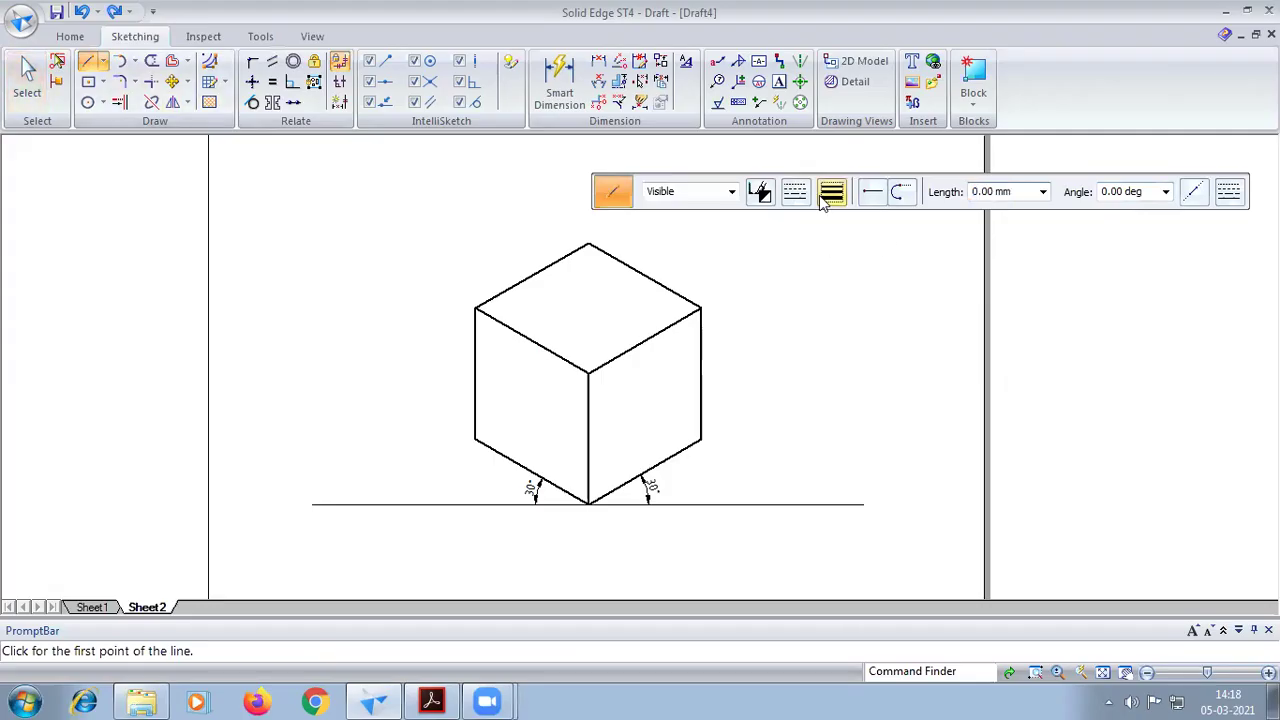
Draw 0.13 mm lines joining opposite top-face midpoints and from the face centre to the back corner
click(826, 194)
click(845, 218)
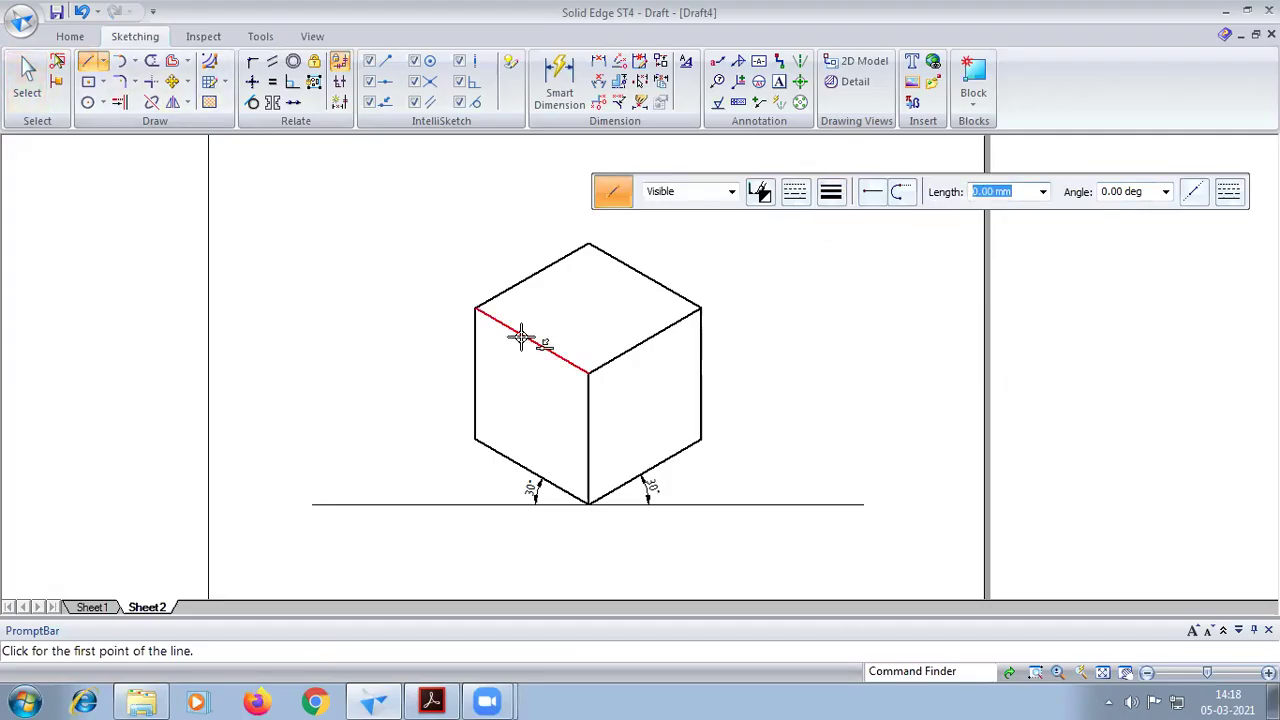
click(530, 339)
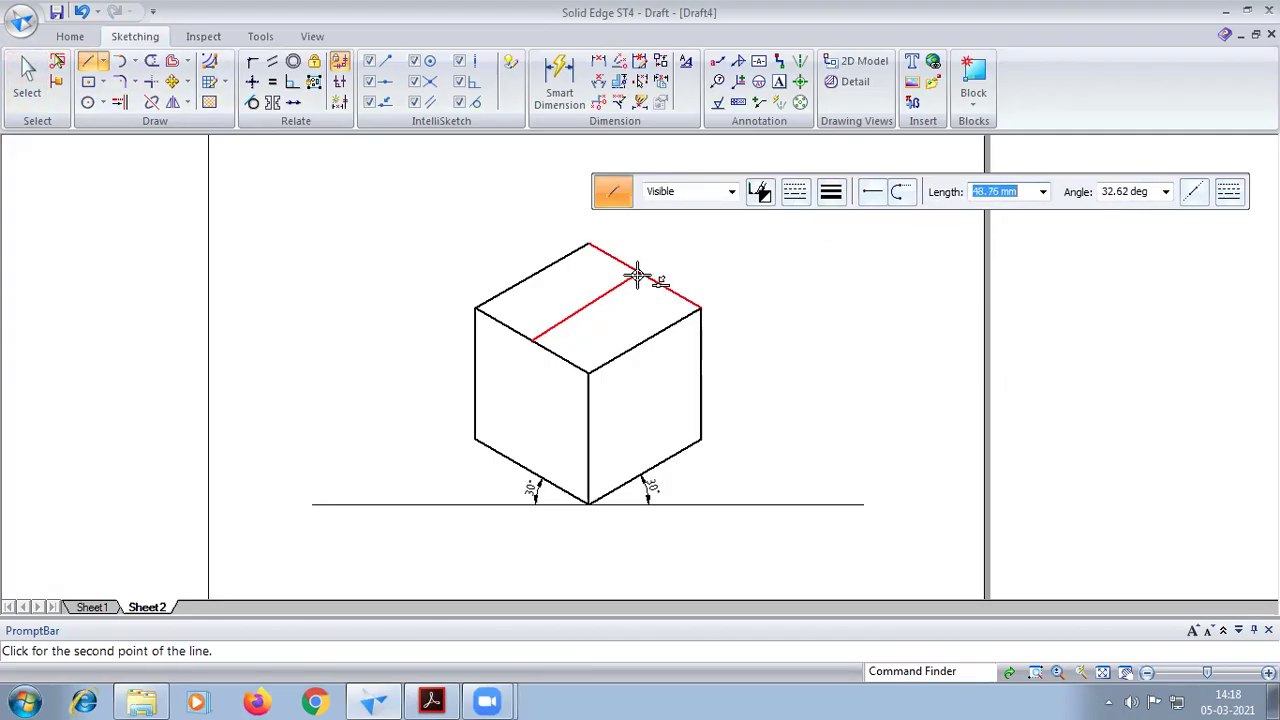
click(642, 277)
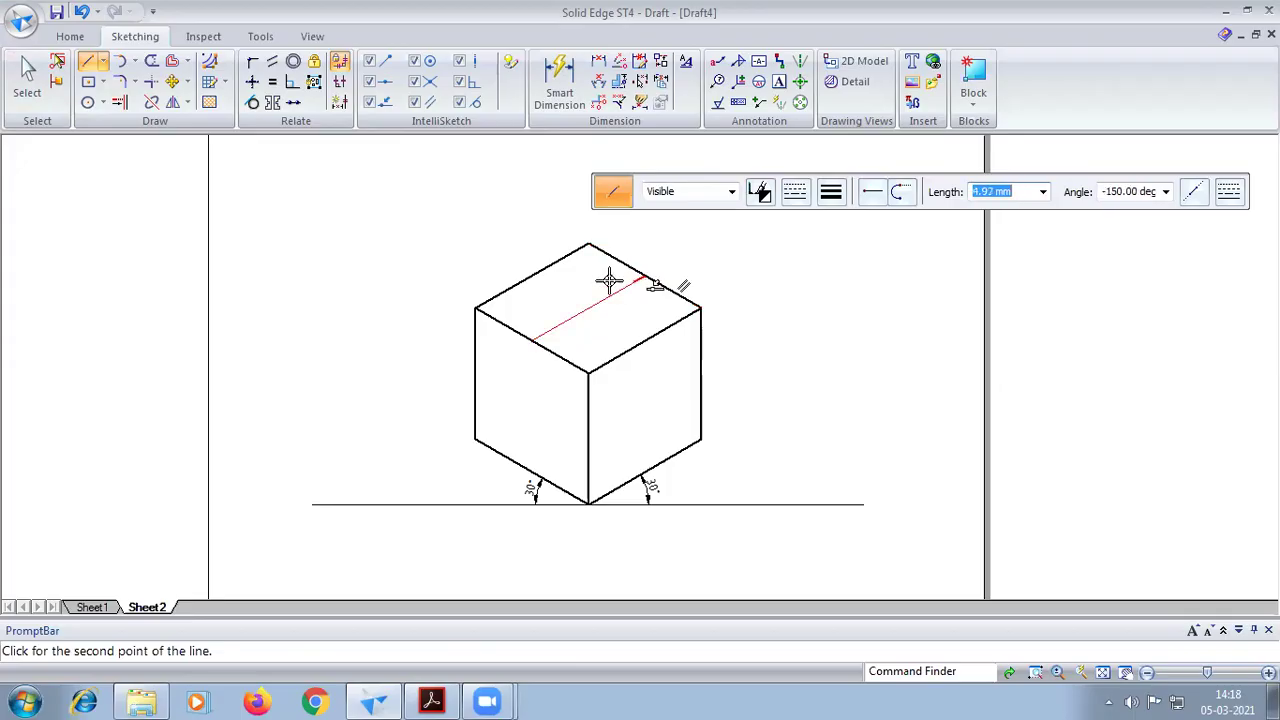
click(532, 274)
click(643, 341)
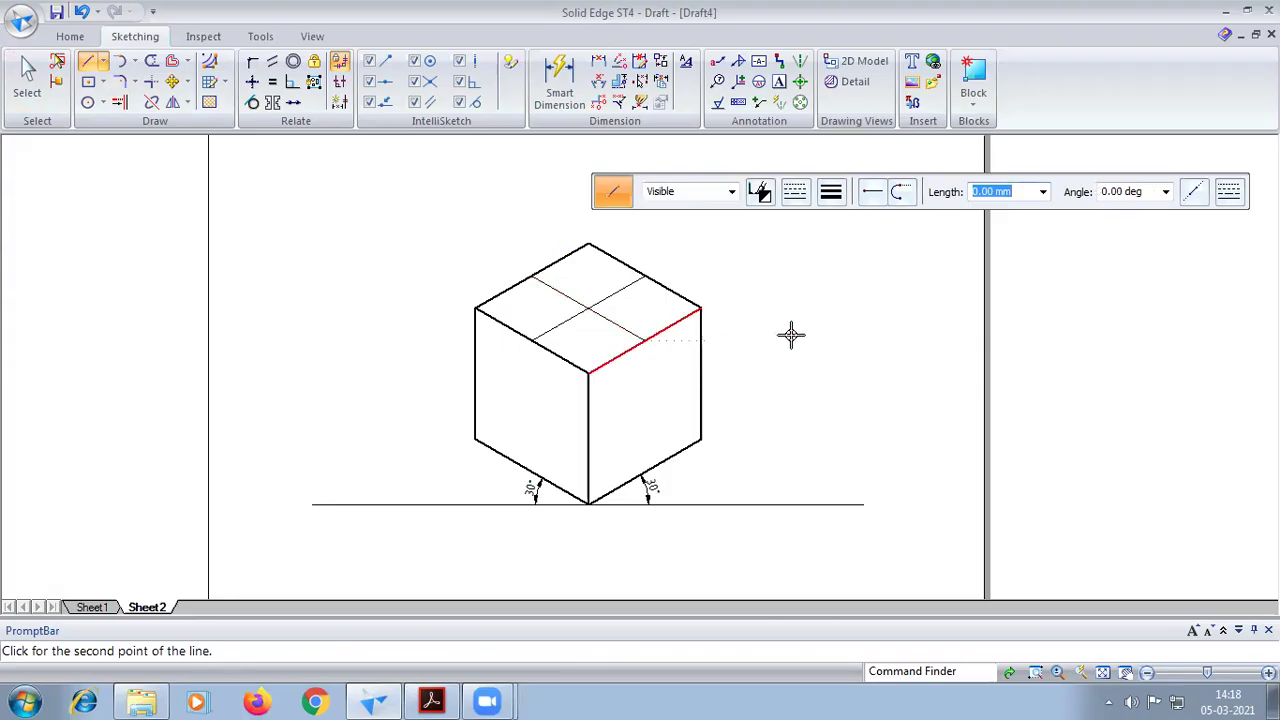
click(589, 307)
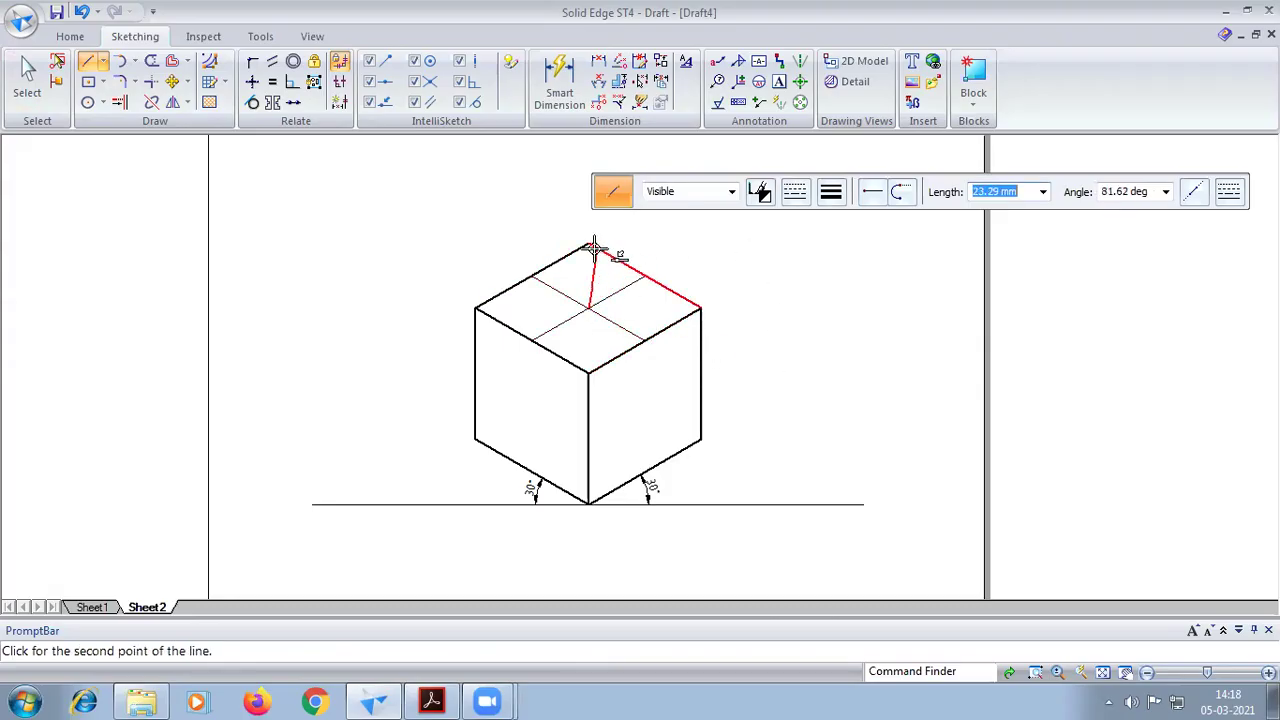
click(587, 244)
key(Escape)
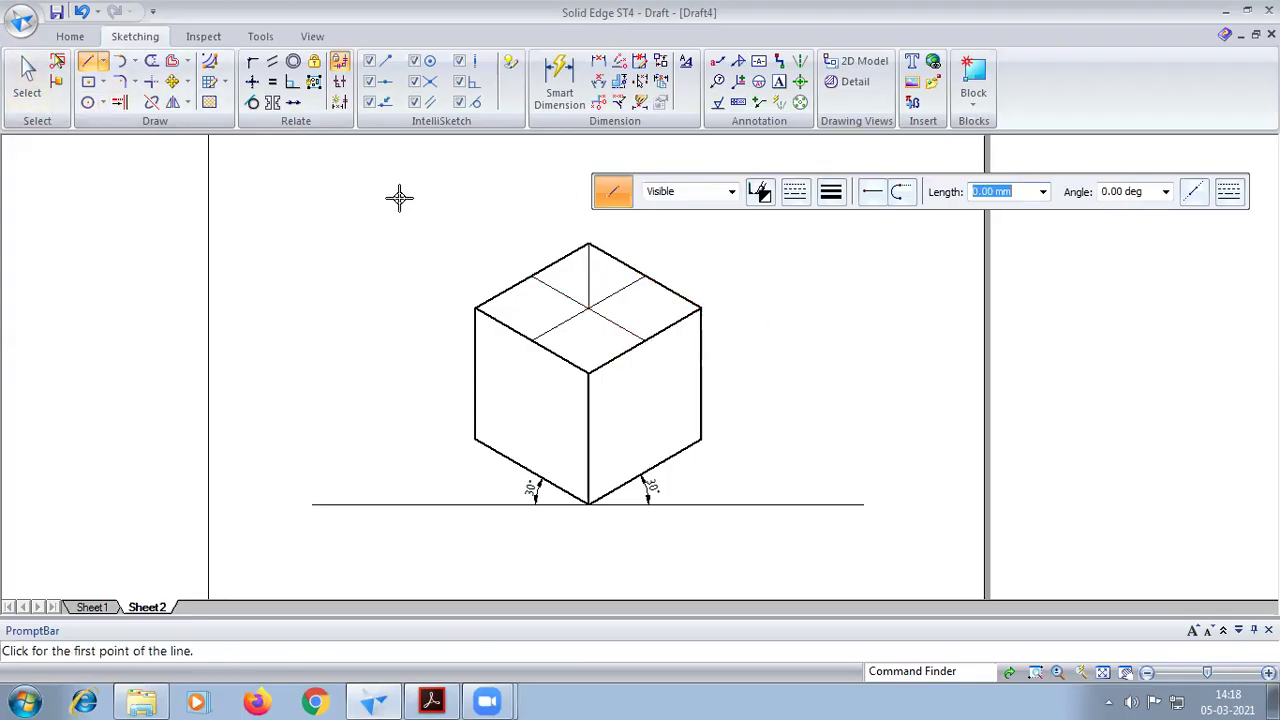
click(27, 78)
Scale the whole cube by 0.816, then bring the reference problem in Acrobat Reader to the front
drag(391, 194, 771, 558)
click(187, 102)
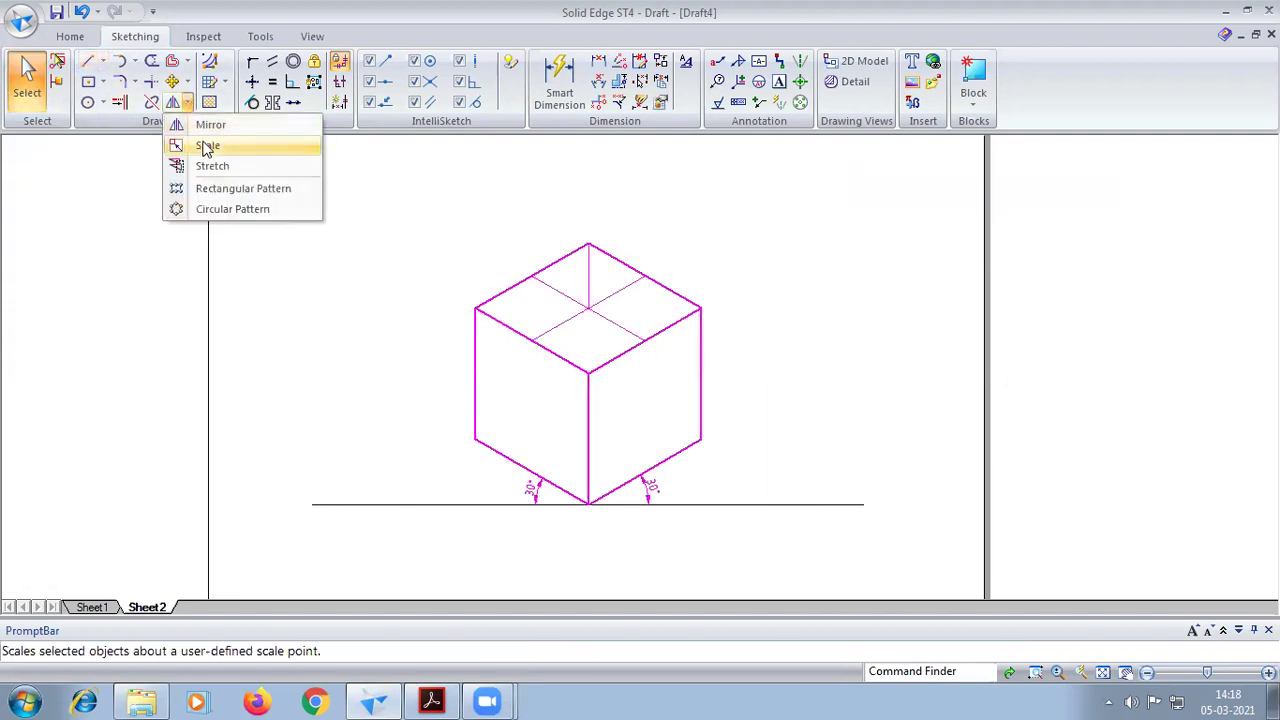
click(178, 147)
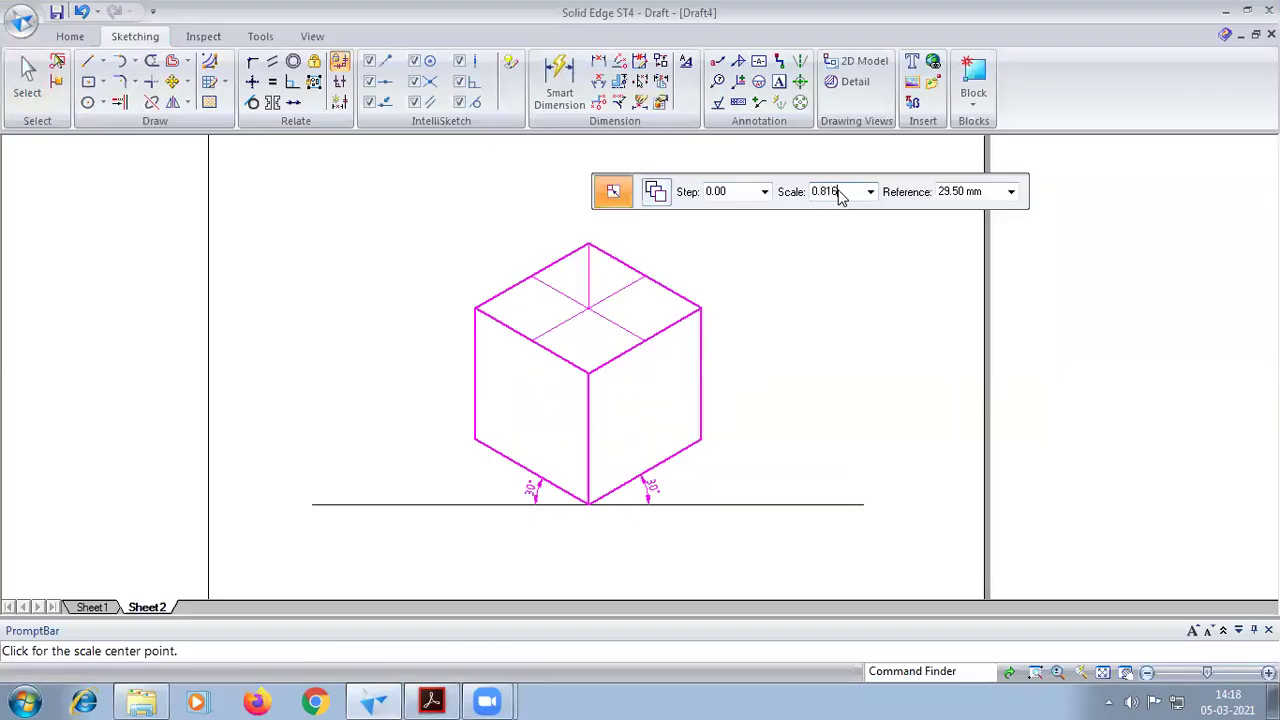
text(0.816)
key(Tab)
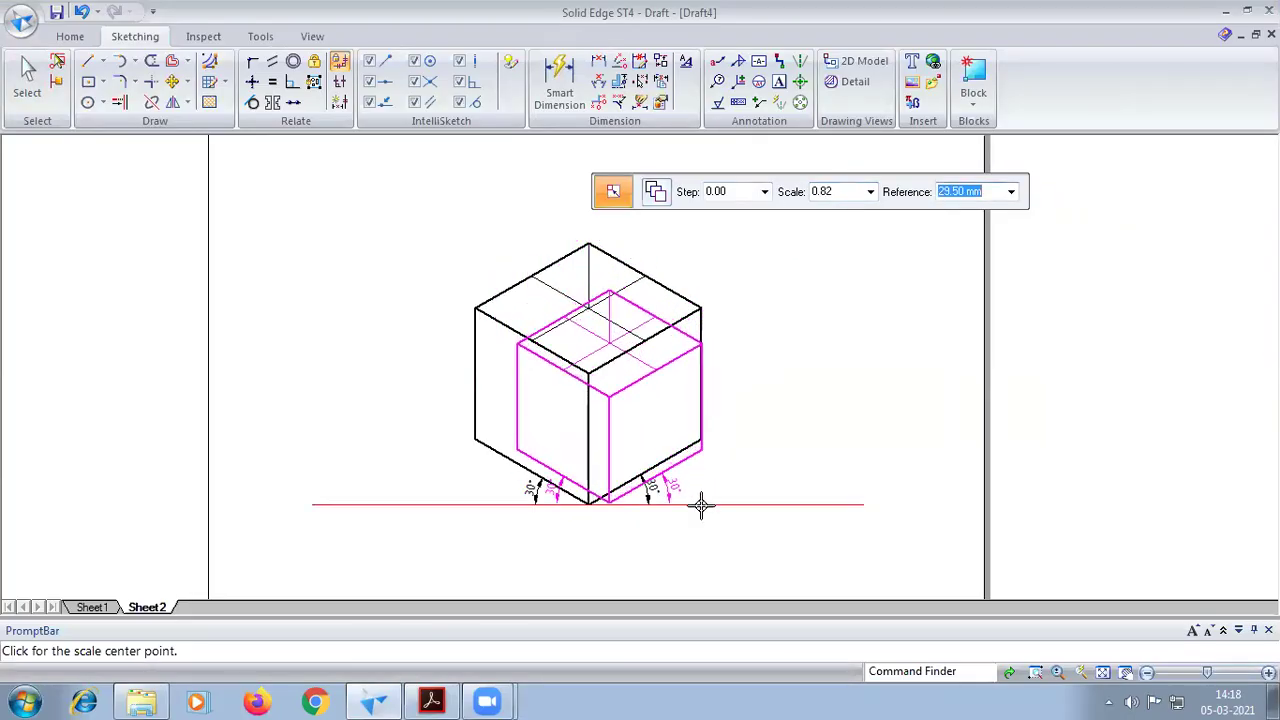
click(700, 508)
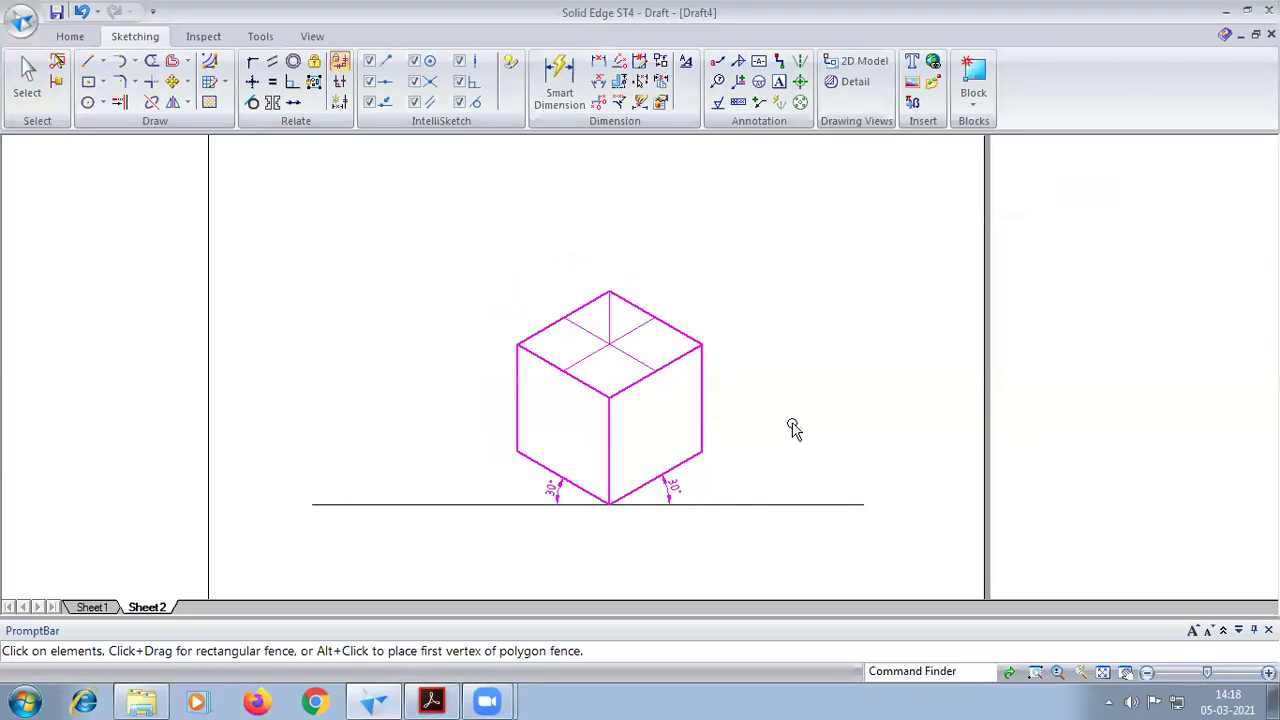
key(Escape)
scroll(766, 337, up, 1)
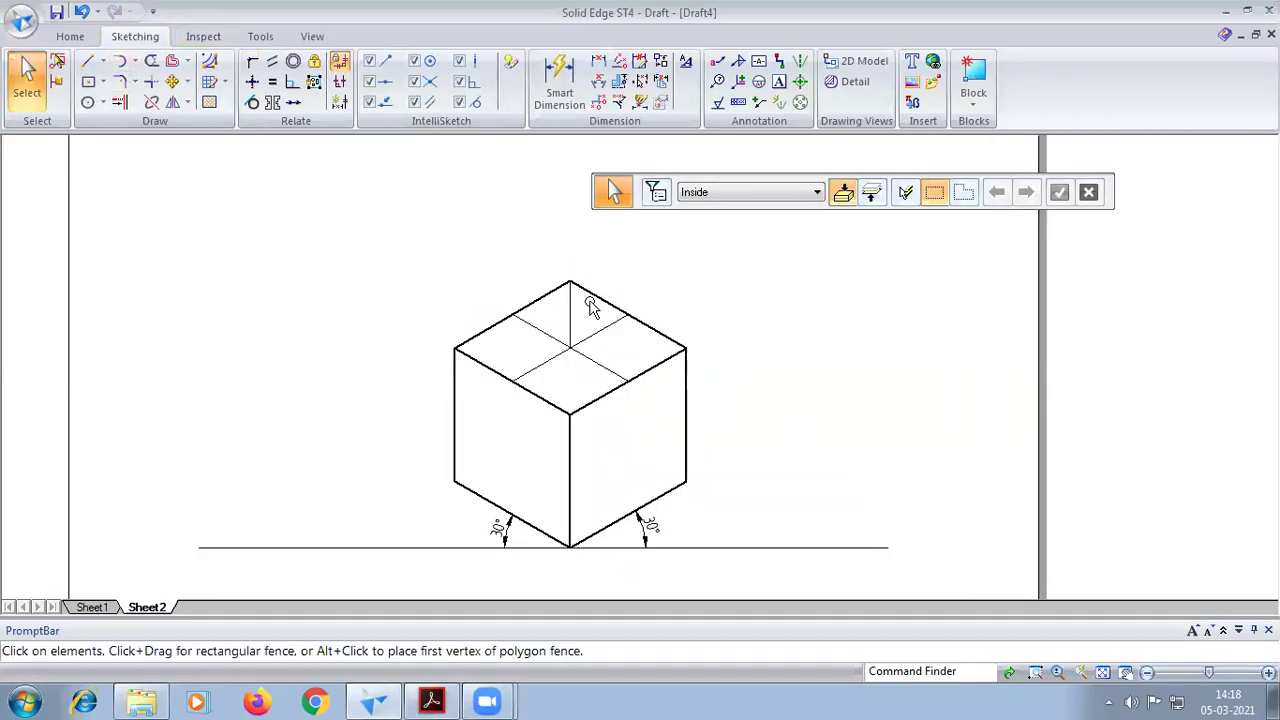
click(432, 701)
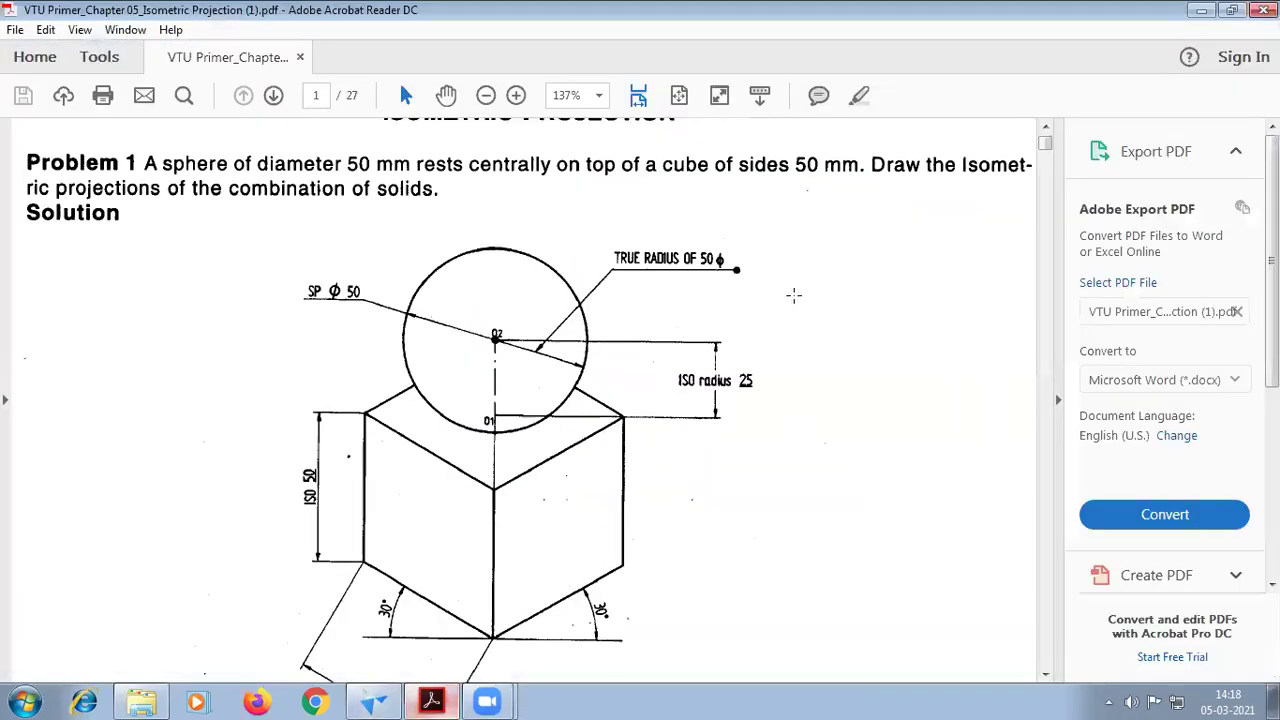
Back in Solid Edge, draw a 50 mm diameter circle centred on the cube's top corner
click(374, 701)
click(87, 102)
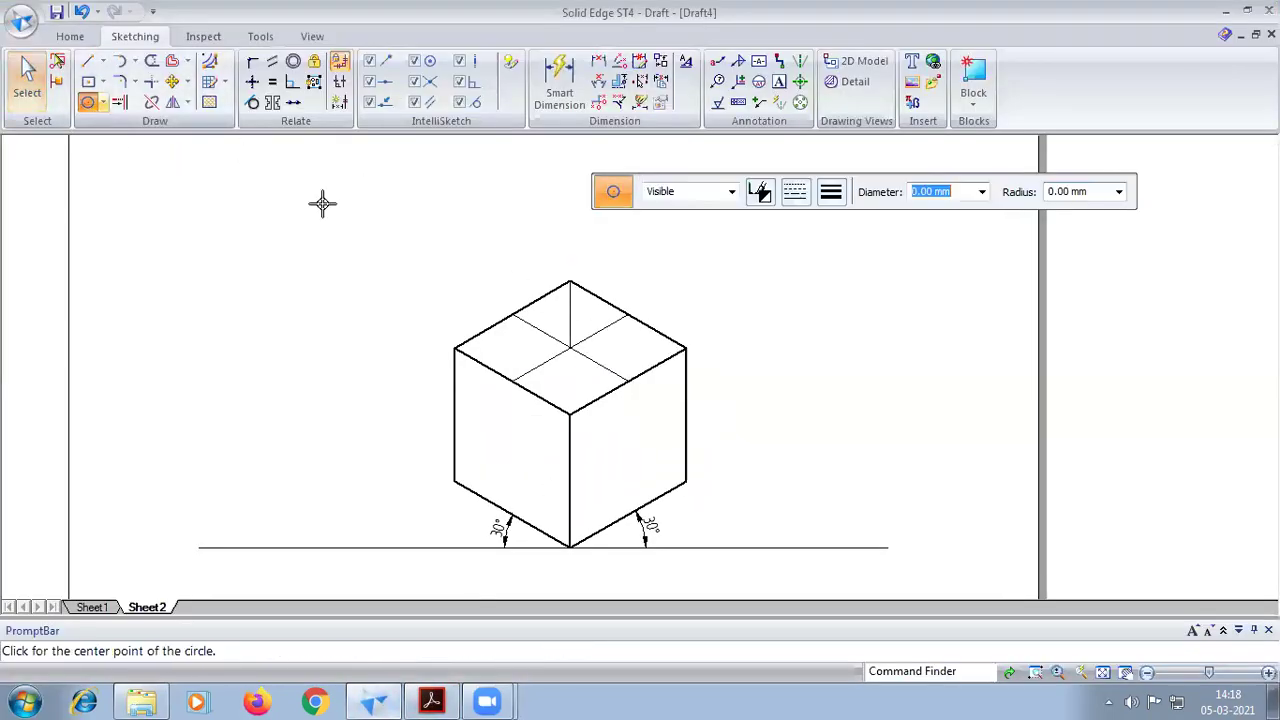
click(570, 281)
text(5)
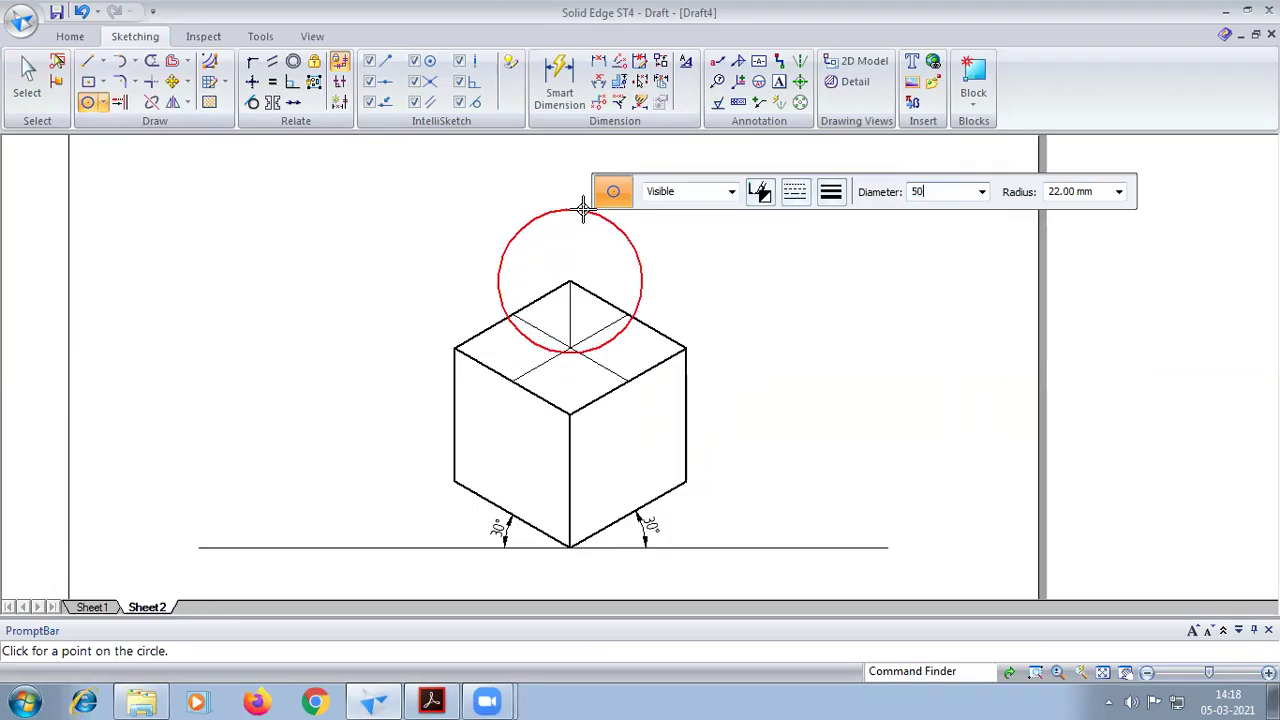
text(0)
key(Return)
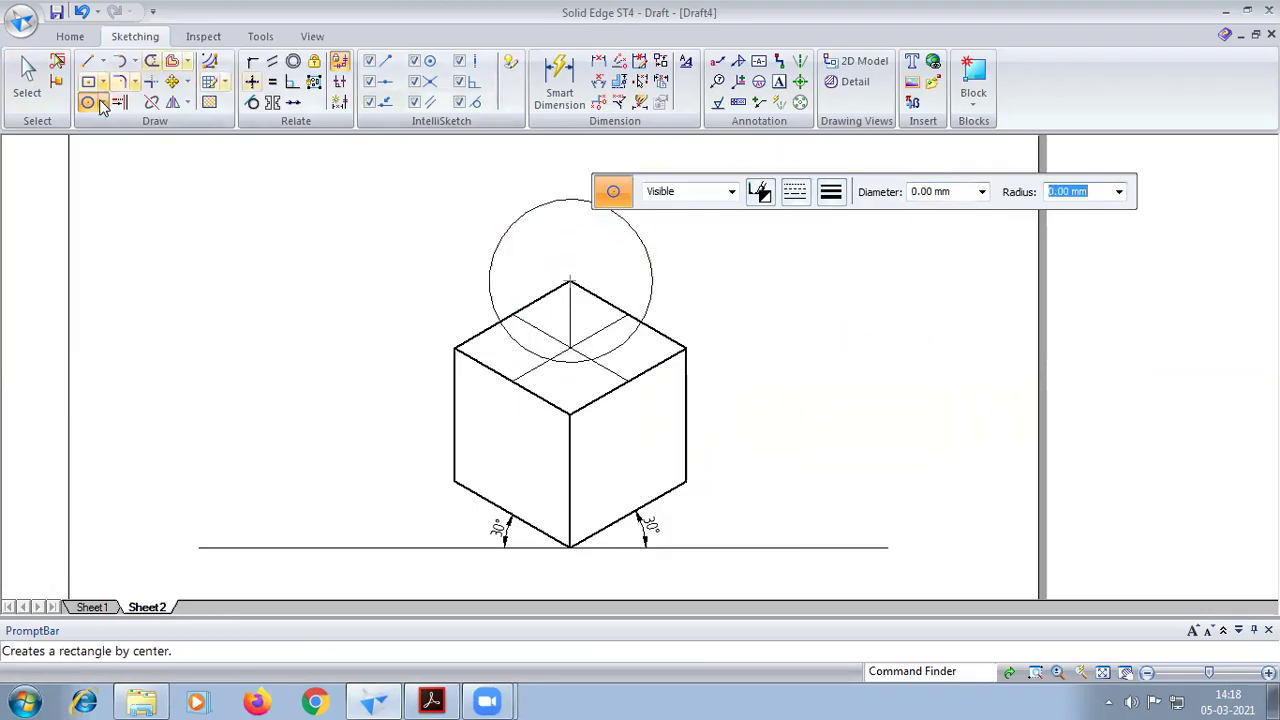
Give the new circle a 0.50 mm line width
click(27, 72)
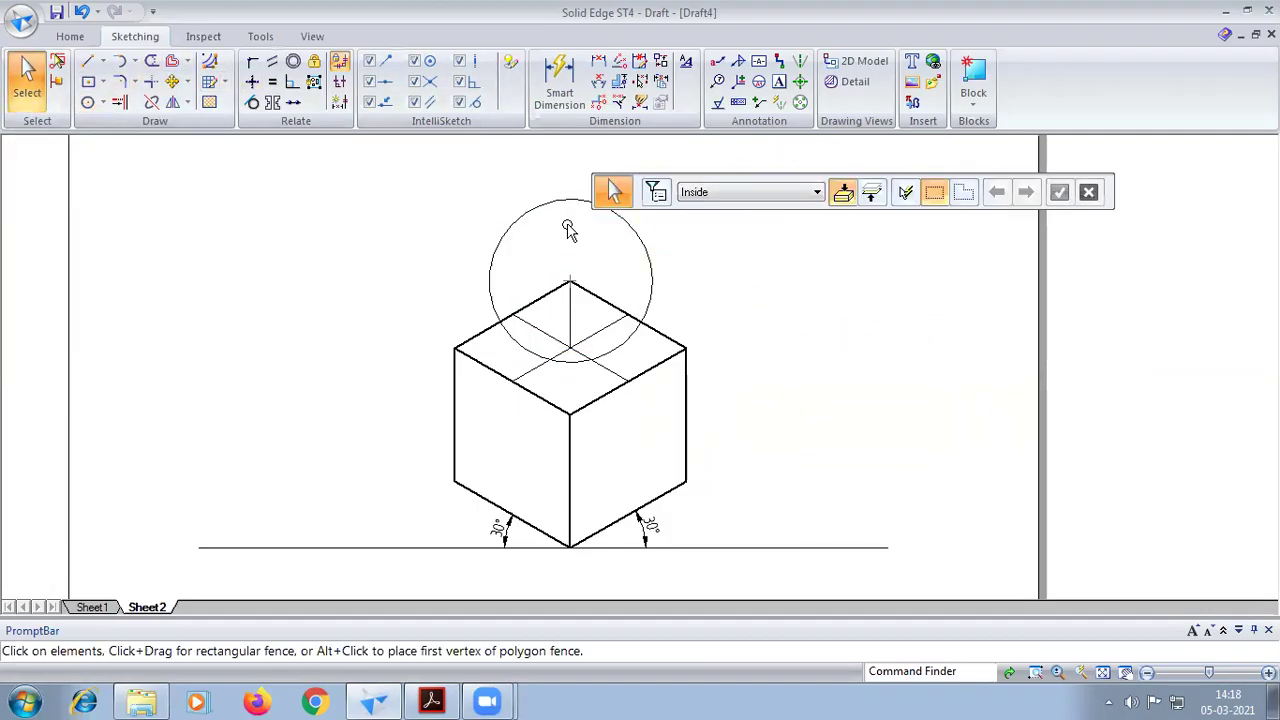
click(518, 215)
click(831, 193)
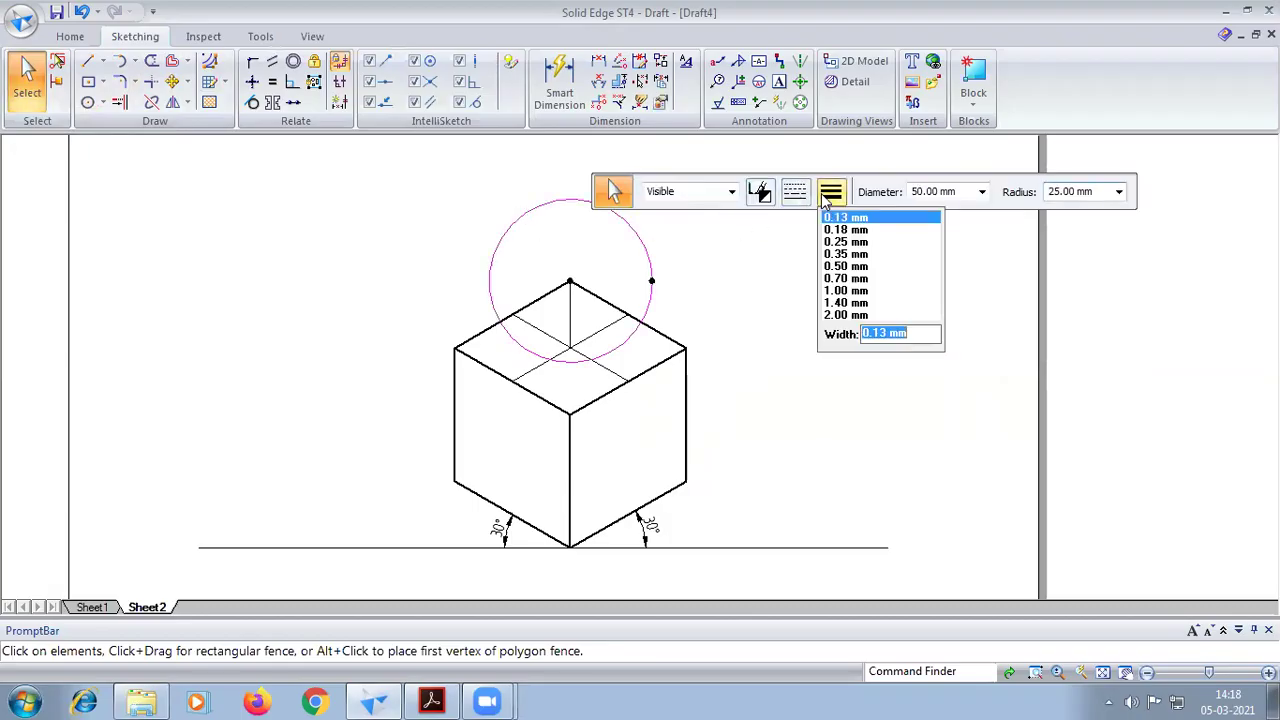
click(845, 266)
click(875, 358)
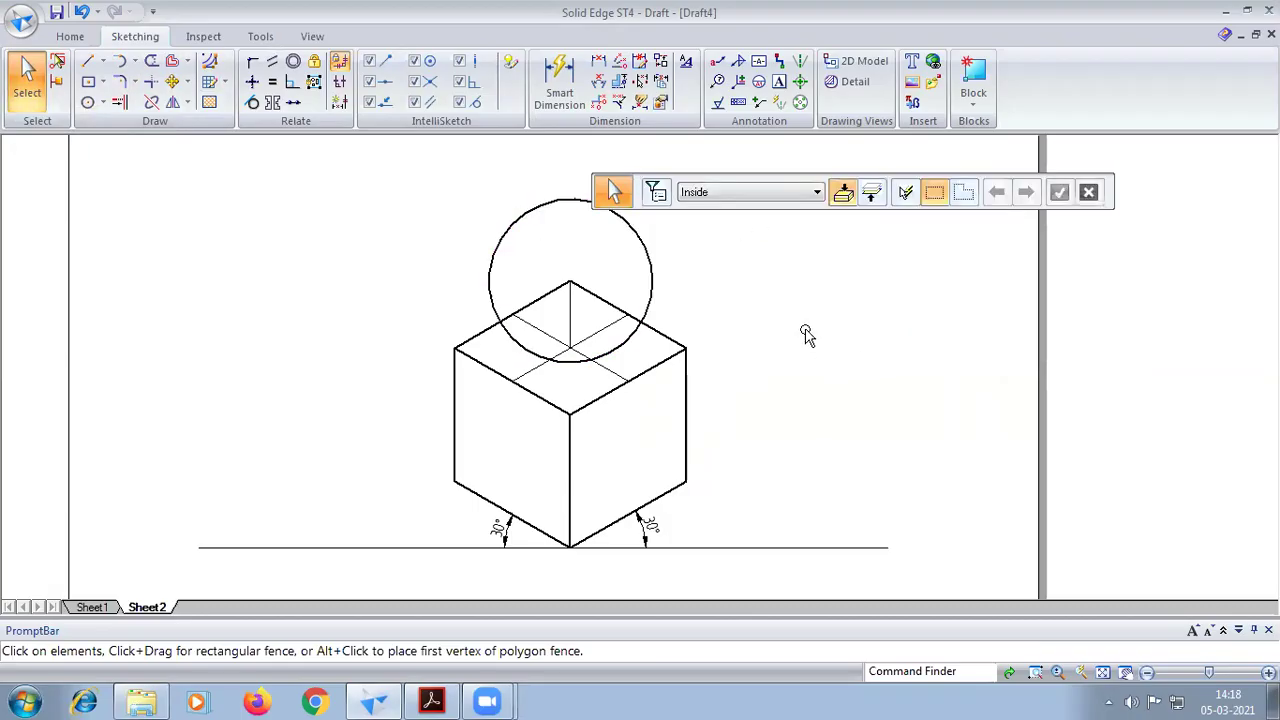
Dimension the circle's diameter (Ø50) and the cube's left vertical edge (40.8), placing both on the left
click(560, 80)
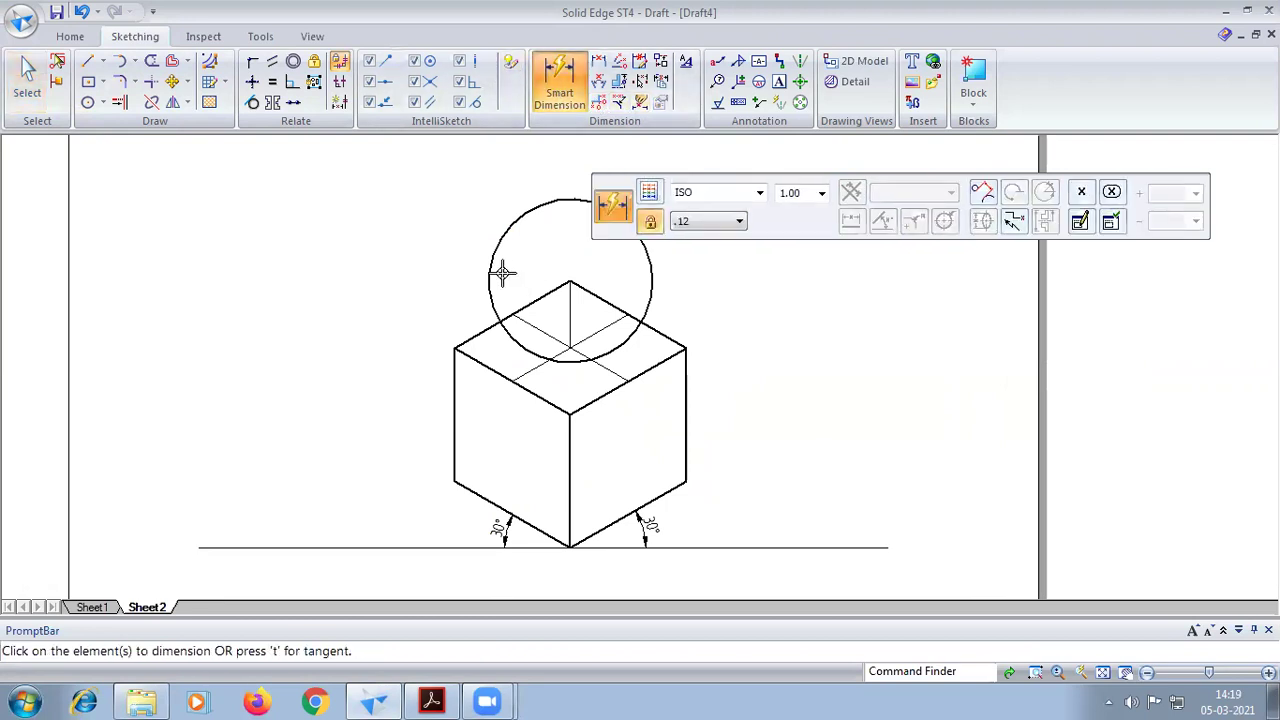
click(487, 263)
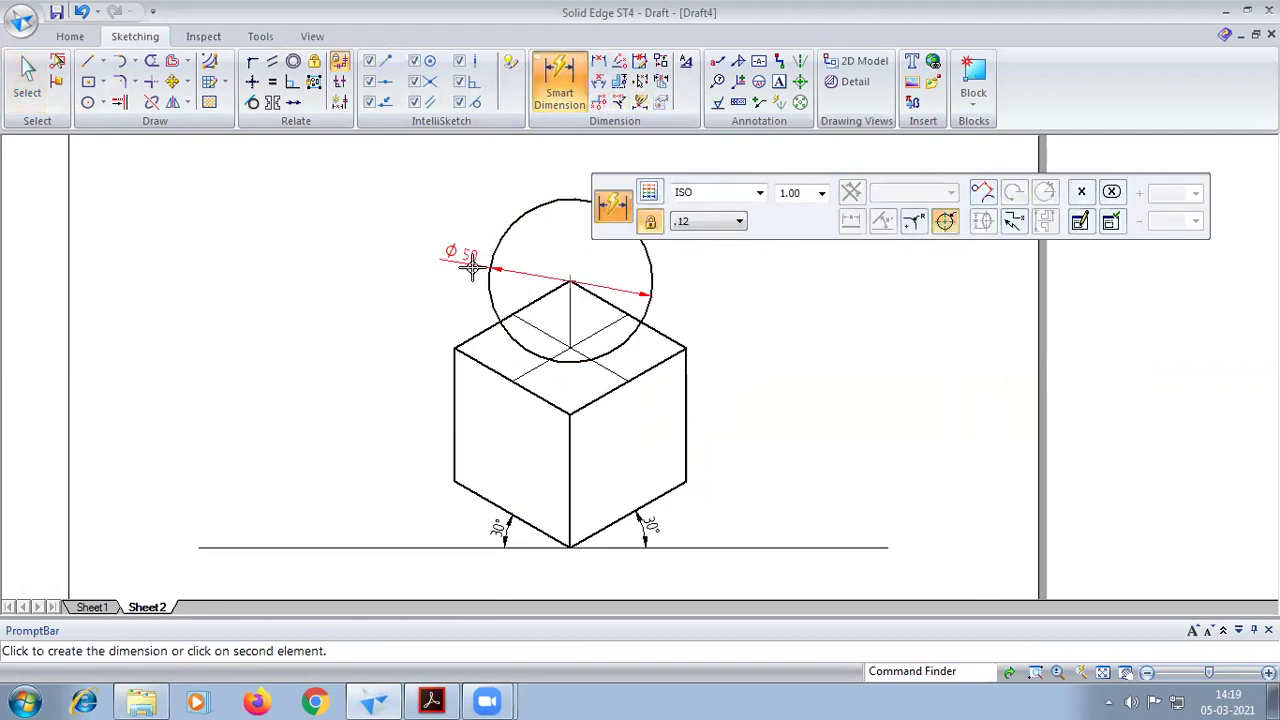
click(370, 281)
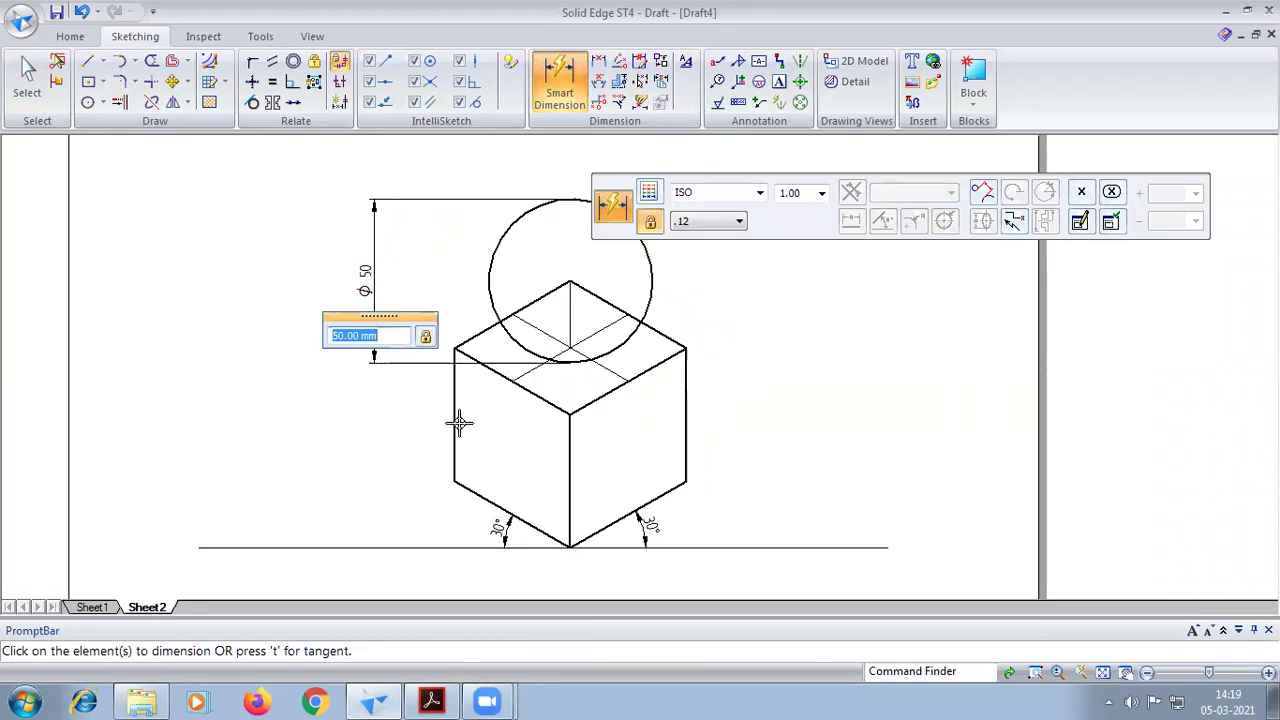
click(453, 423)
click(363, 433)
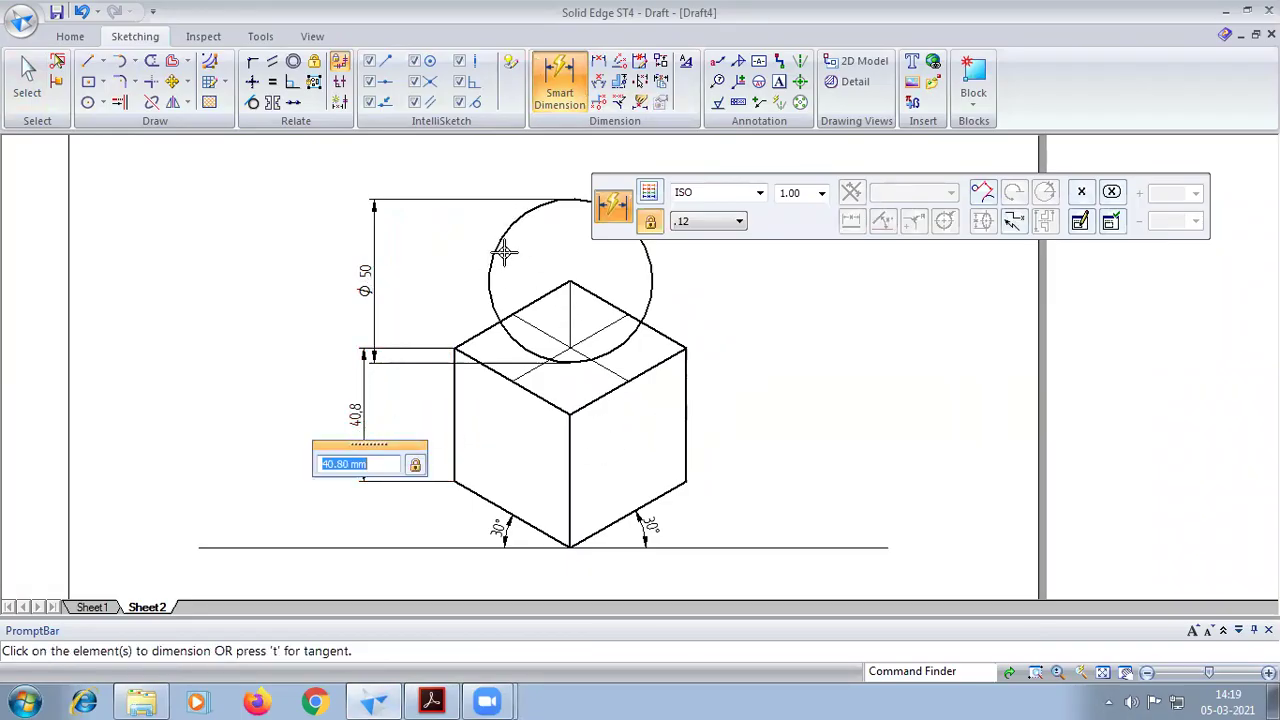
Trim away the cube's top edges and centre lines lying inside the circle
click(151, 61)
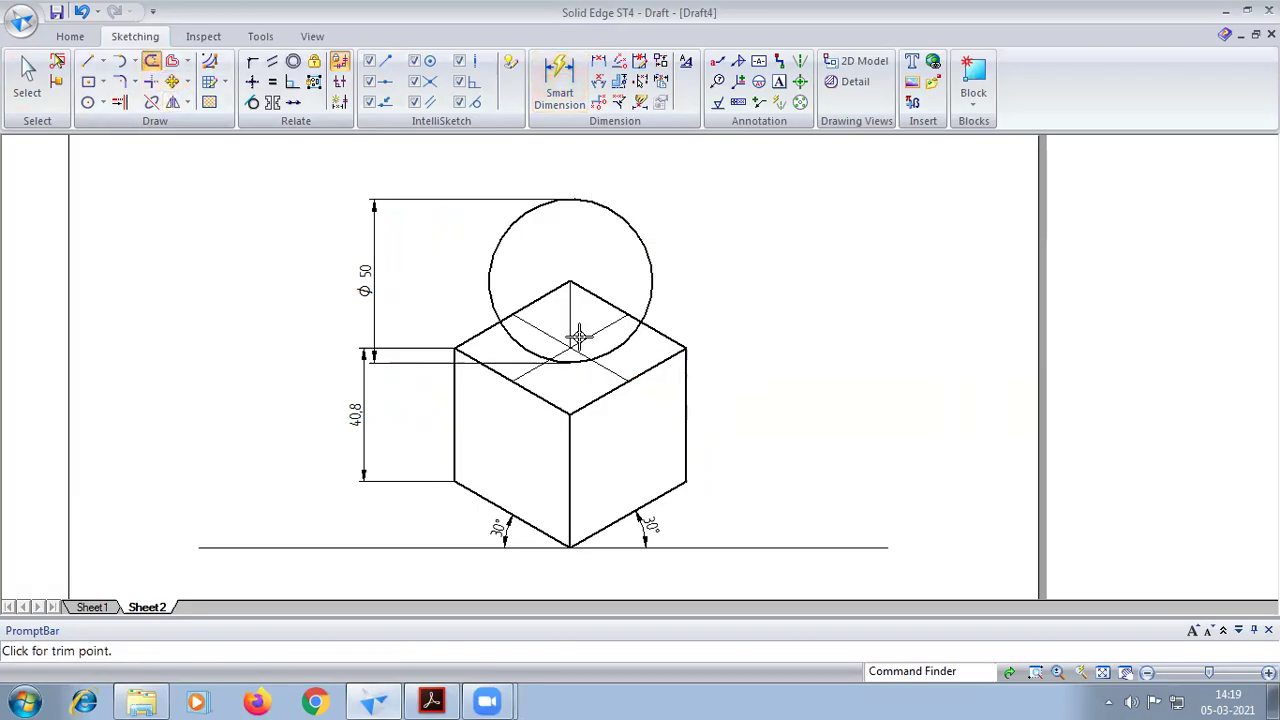
click(586, 289)
click(571, 305)
click(519, 313)
click(585, 334)
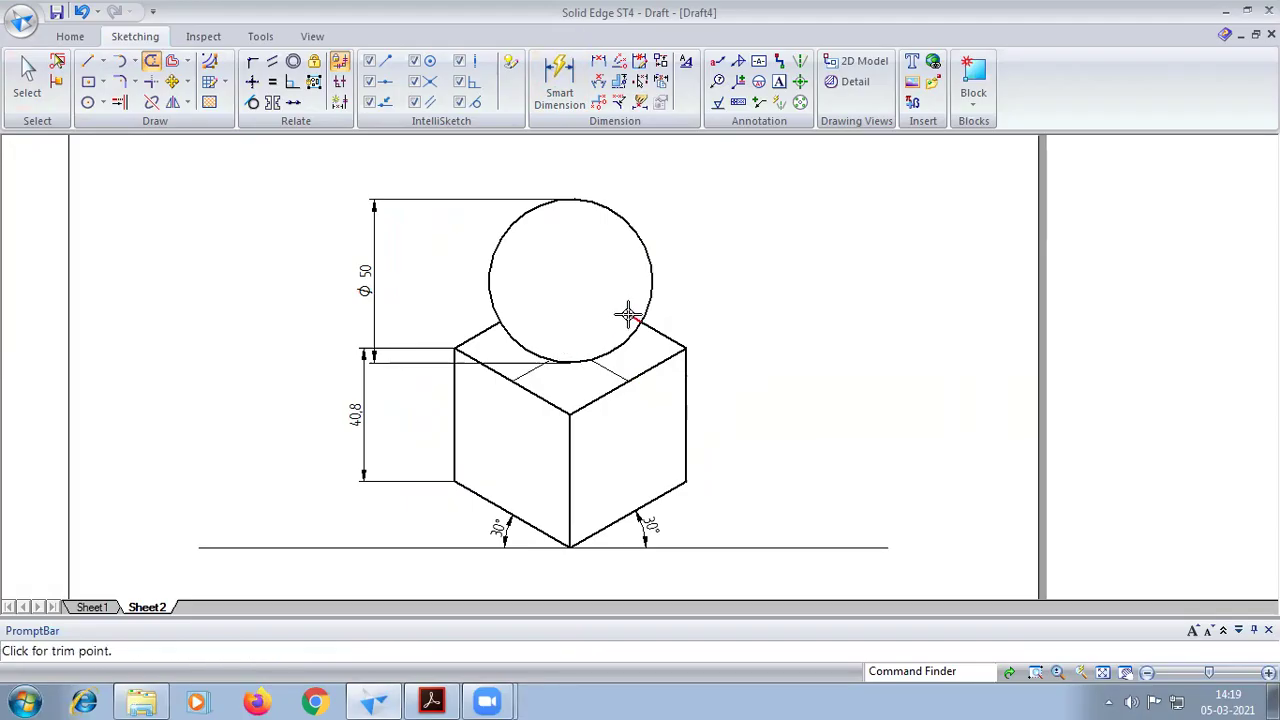
mouse_move(622, 346)
mouse_down()
mouse_move(606, 366)
mouse_move(543, 366)
mouse_up()
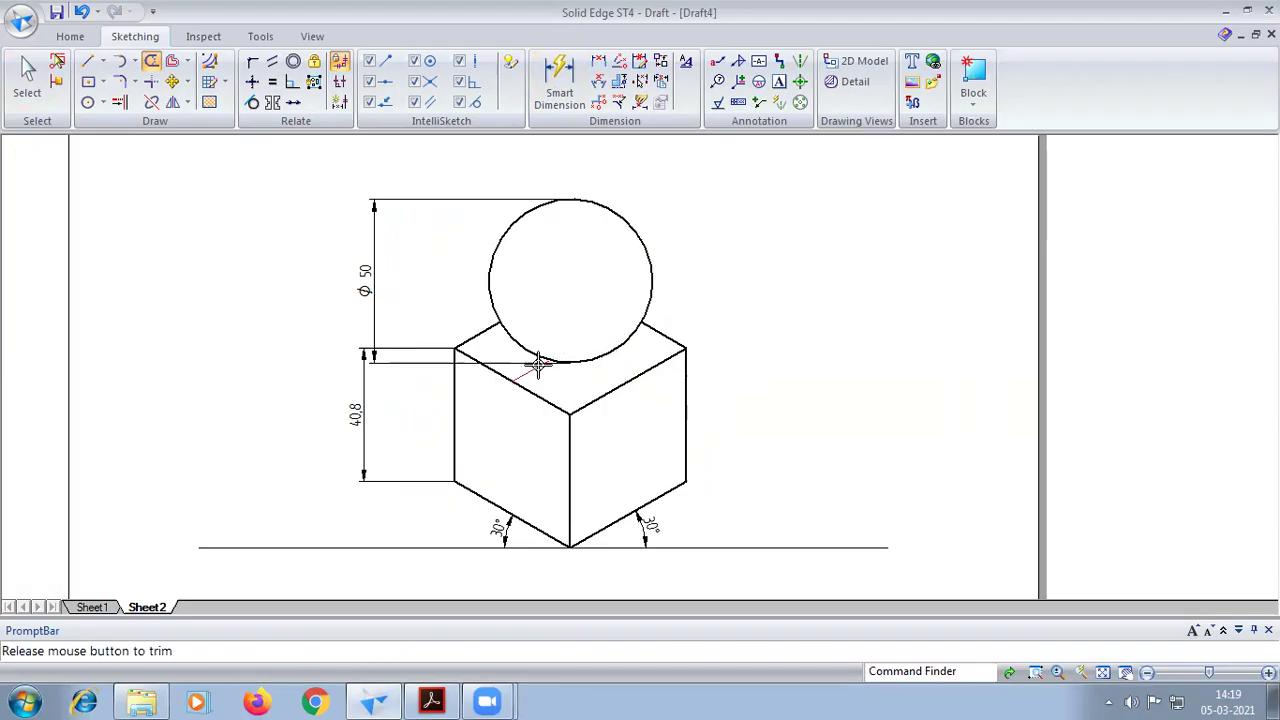